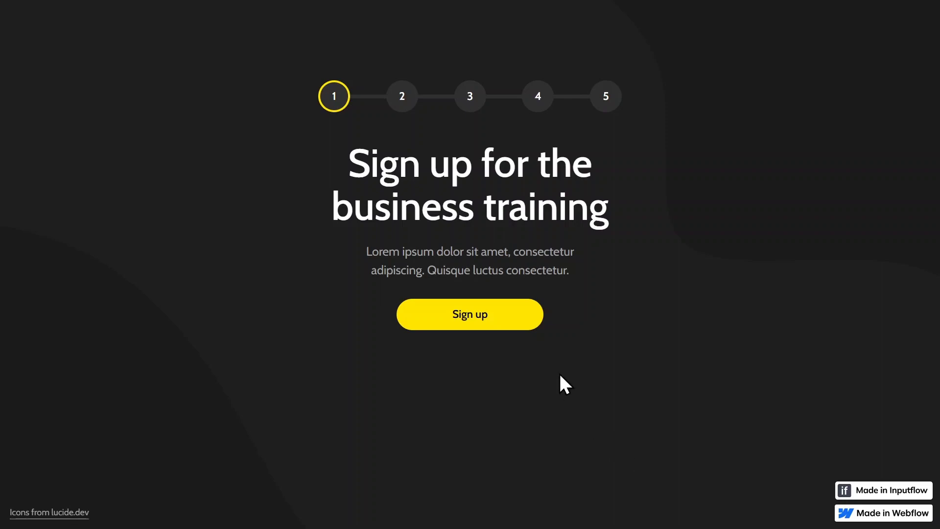
Start the sign-up form and pass the personal details step, going back once and forward again
{"action": "left_click", "coordinate": [513, 319]}
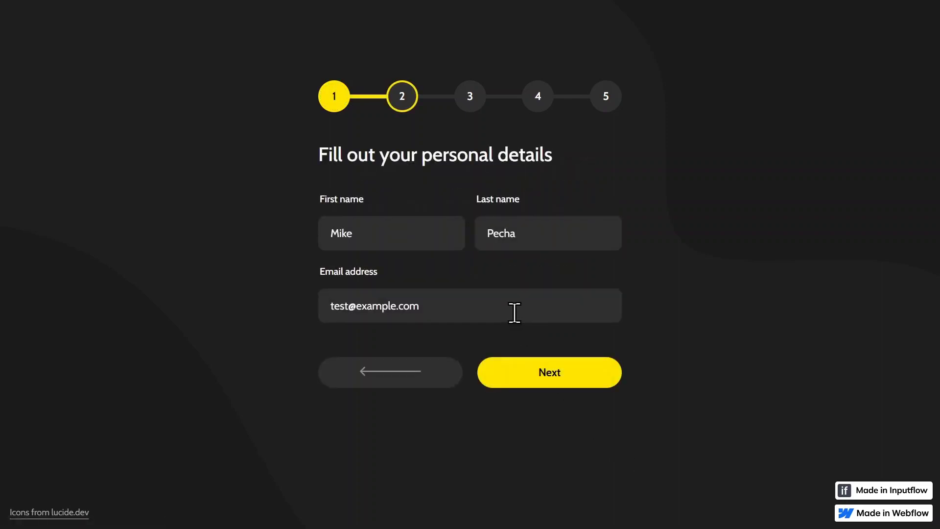
{"action": "left_click", "coordinate": [544, 378]}
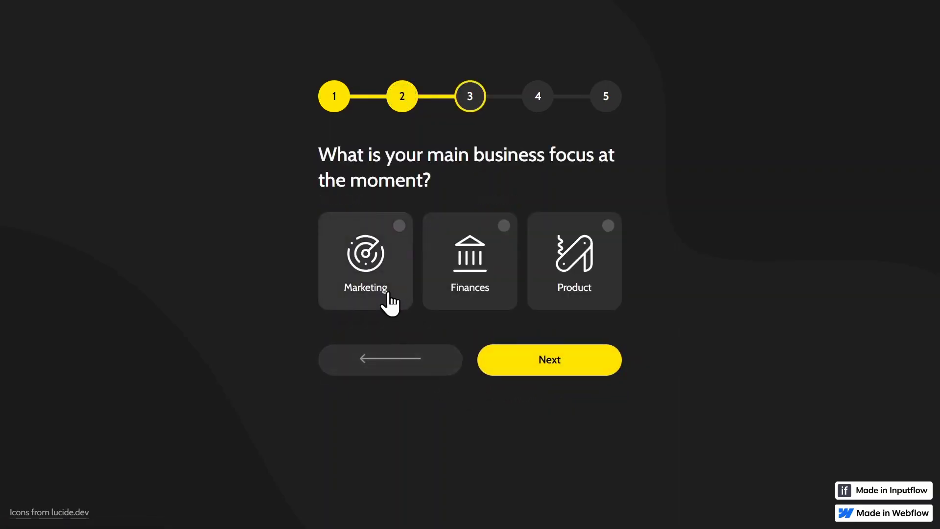
{"action": "left_click", "coordinate": [415, 350]}
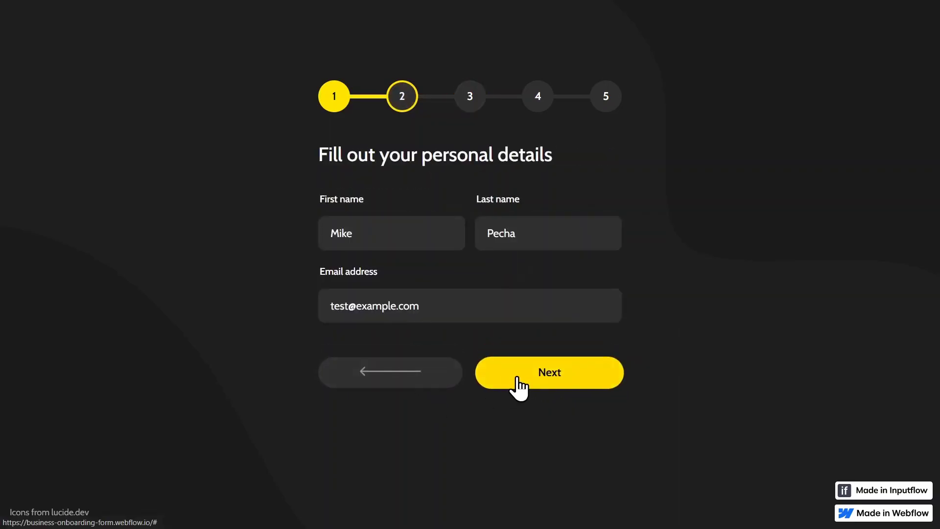
{"action": "left_click", "coordinate": [517, 378]}
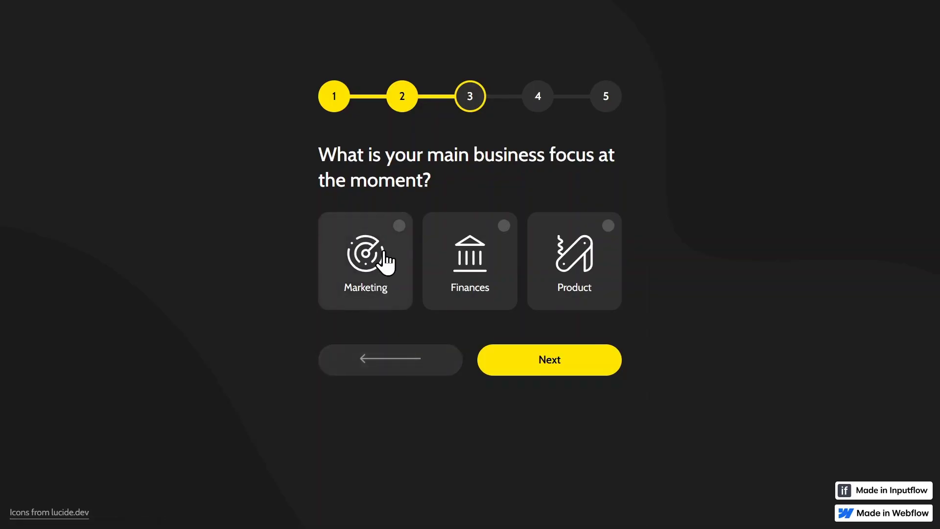
Choose Product as business focus and Research as the answer, enter challenge 'asdsadsd', and continue
{"action": "left_click", "coordinate": [398, 258]}
{"action": "left_click", "coordinate": [575, 264]}
{"action": "left_click", "coordinate": [551, 363]}
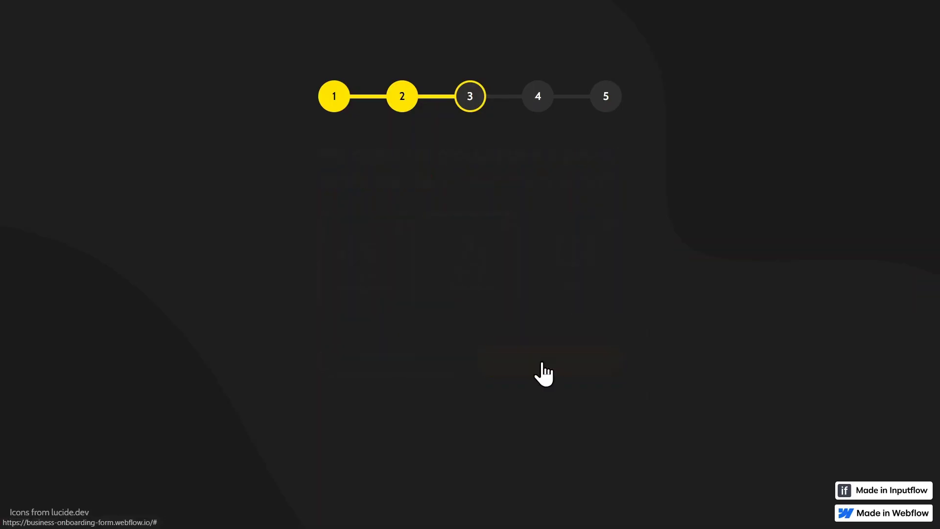
{"action": "left_click", "coordinate": [470, 268]}
{"action": "left_click", "coordinate": [542, 364]}
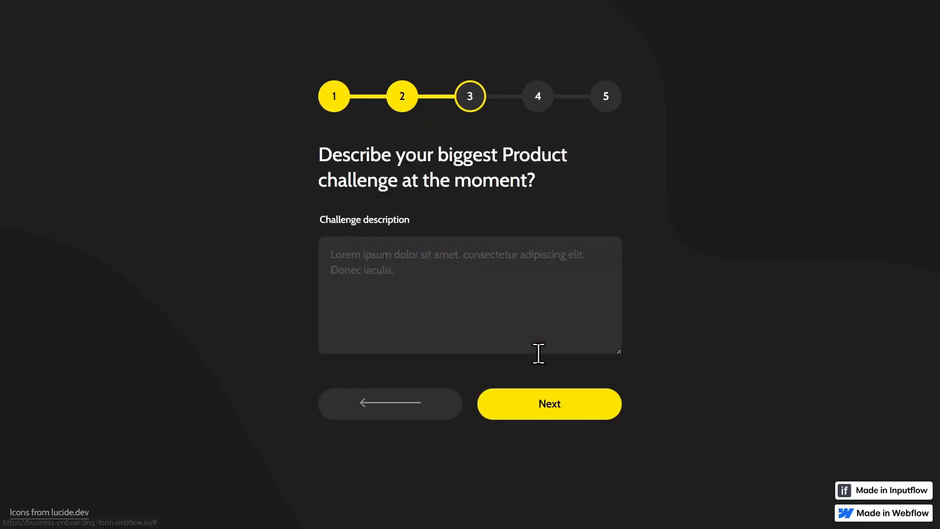
{"action": "left_click", "coordinate": [501, 317]}
{"action": "type", "text": "asdsad"}
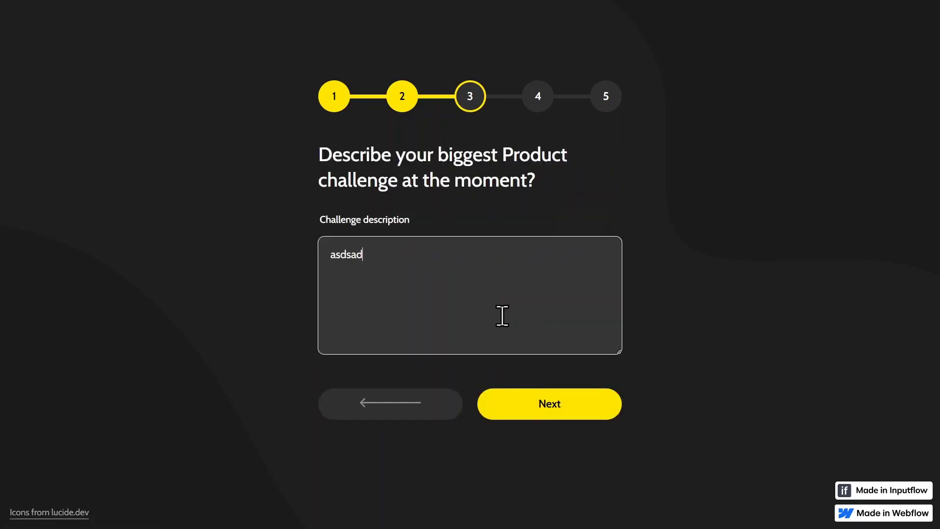
{"action": "type", "text": "sd"}
{"action": "left_click", "coordinate": [533, 414]}
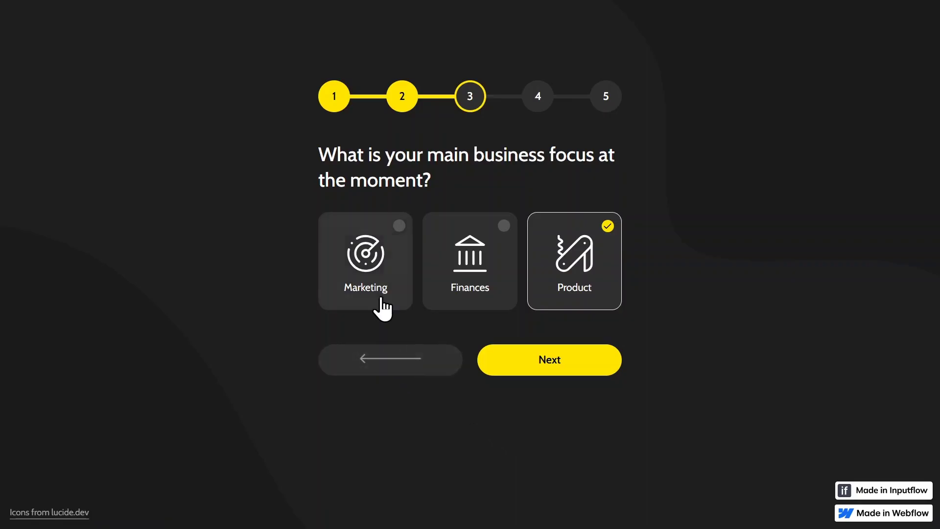
Try the Marketing branch, then switch to Finances and choose Fundraising as the finance area
{"action": "left_click", "coordinate": [388, 277]}
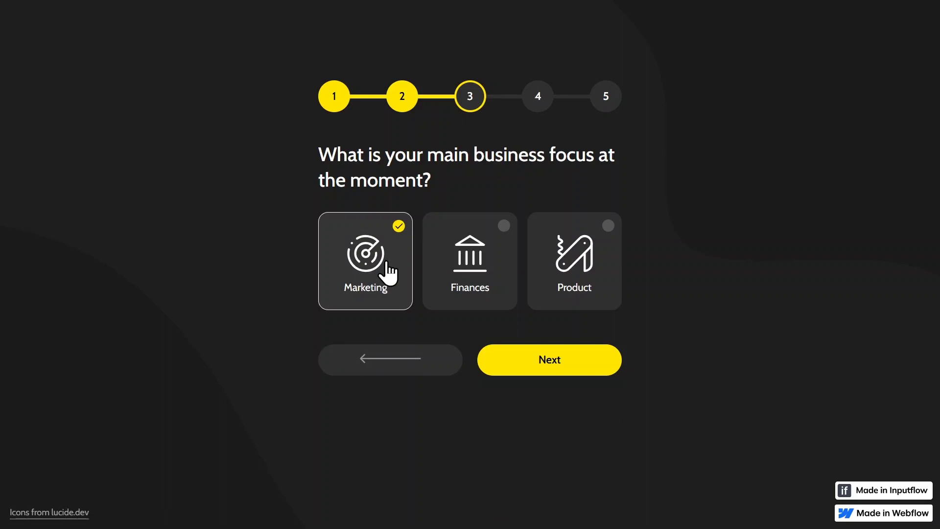
{"action": "left_click", "coordinate": [525, 360]}
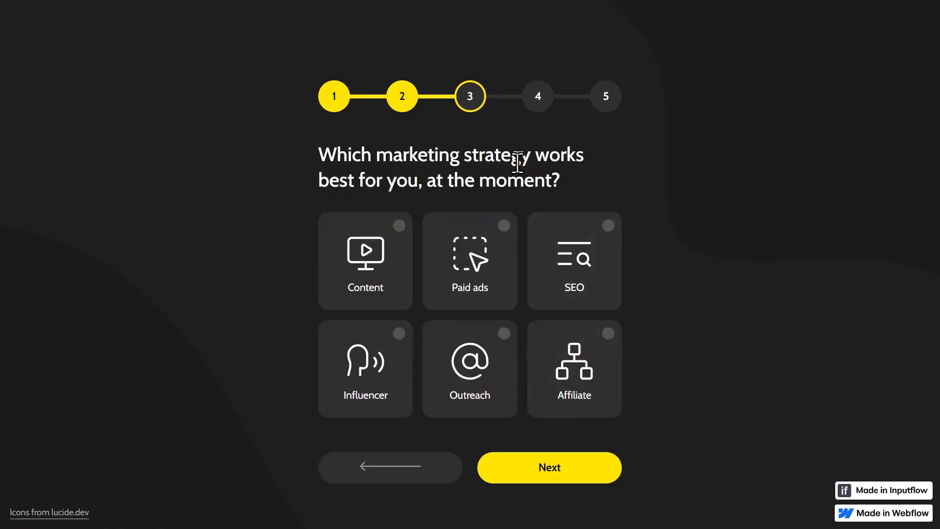
{"action": "left_click", "coordinate": [395, 466]}
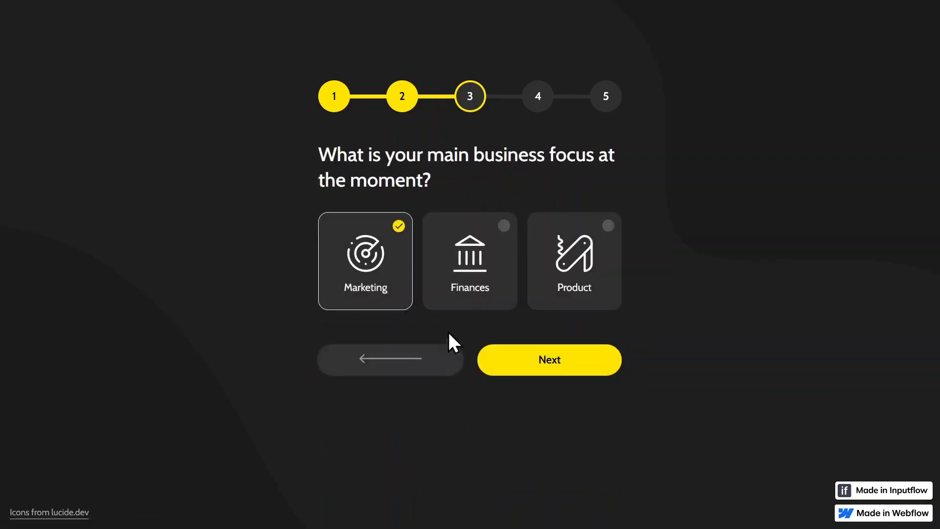
{"action": "left_click", "coordinate": [478, 289]}
{"action": "left_click", "coordinate": [514, 360]}
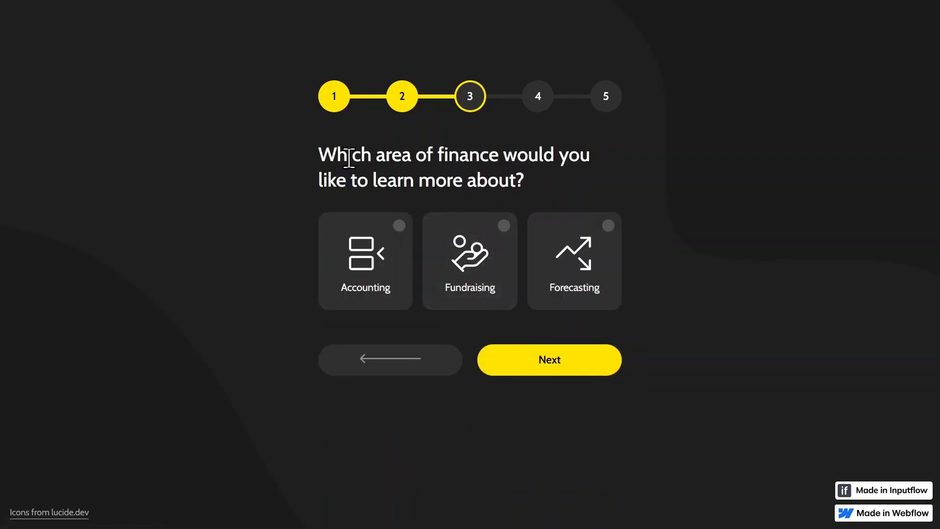
{"action": "left_click", "coordinate": [492, 282]}
{"action": "left_click", "coordinate": [547, 360]}
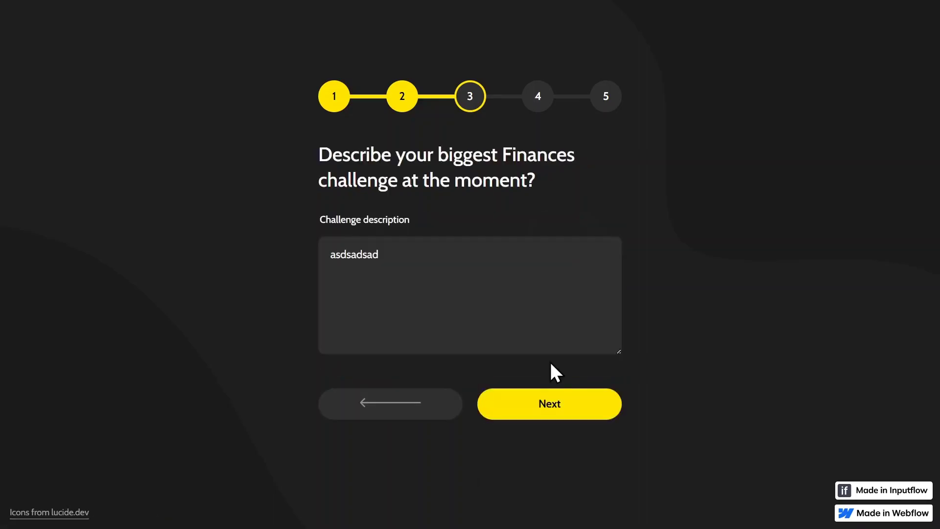
Advance to the consent step, accept the privacy policy and newsletter, and submit the form
{"action": "left_click", "coordinate": [549, 404]}
{"action": "left_click", "coordinate": [549, 444]}
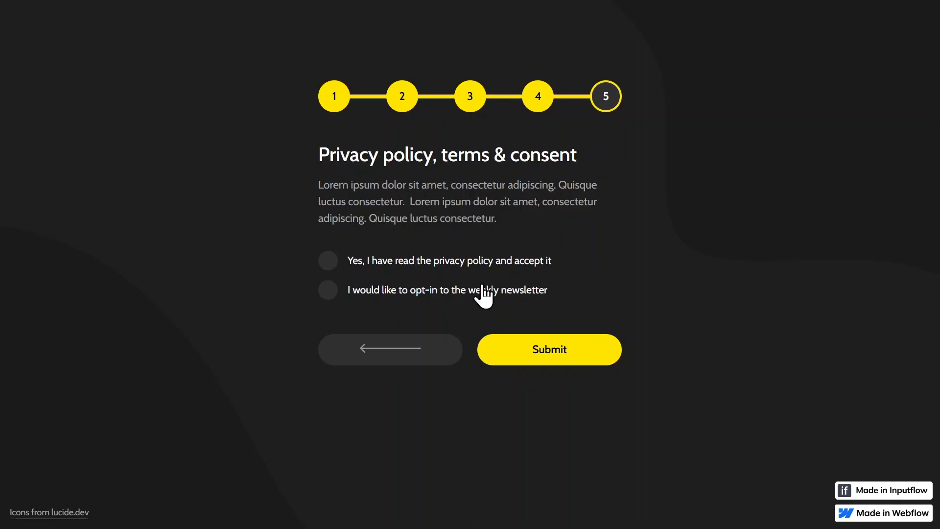
{"action": "left_click", "coordinate": [428, 264]}
{"action": "left_click", "coordinate": [428, 293]}
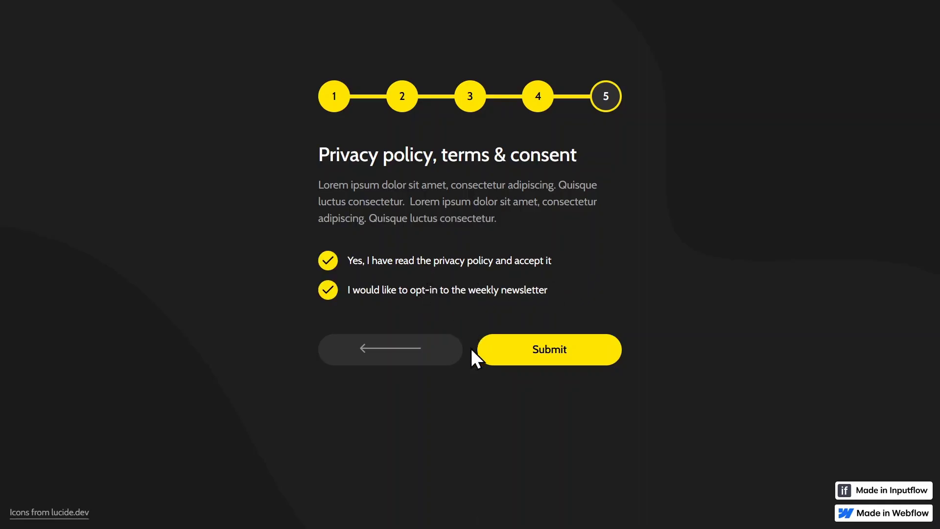
{"action": "left_click", "coordinate": [529, 356]}
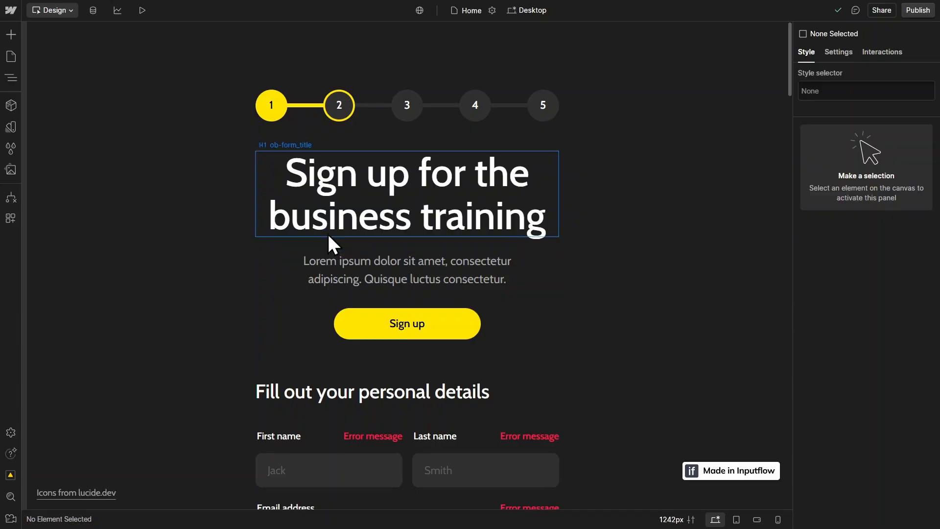
Expand page-wrapper, main-wrapper, section_onboarding, ob-form_block and ob-form_form in the Navigator
{"action": "left_click", "coordinate": [14, 76]}
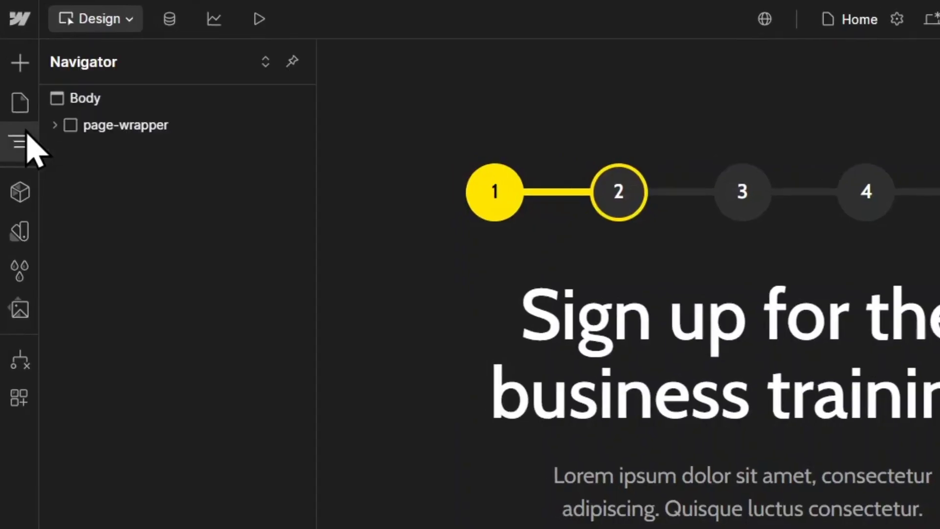
{"action": "left_click", "coordinate": [54, 125]}
{"action": "left_click", "coordinate": [68, 178]}
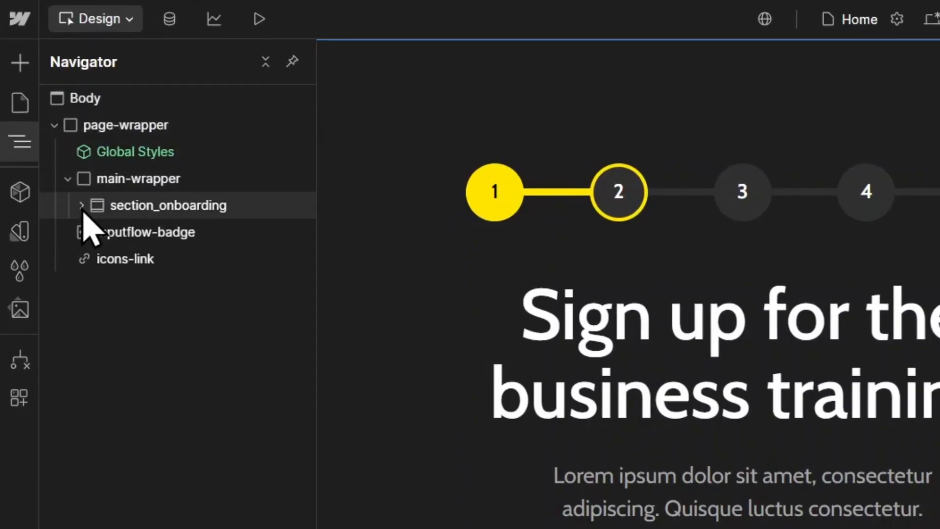
{"action": "left_click", "coordinate": [81, 206]}
{"action": "left_click", "coordinate": [95, 232]}
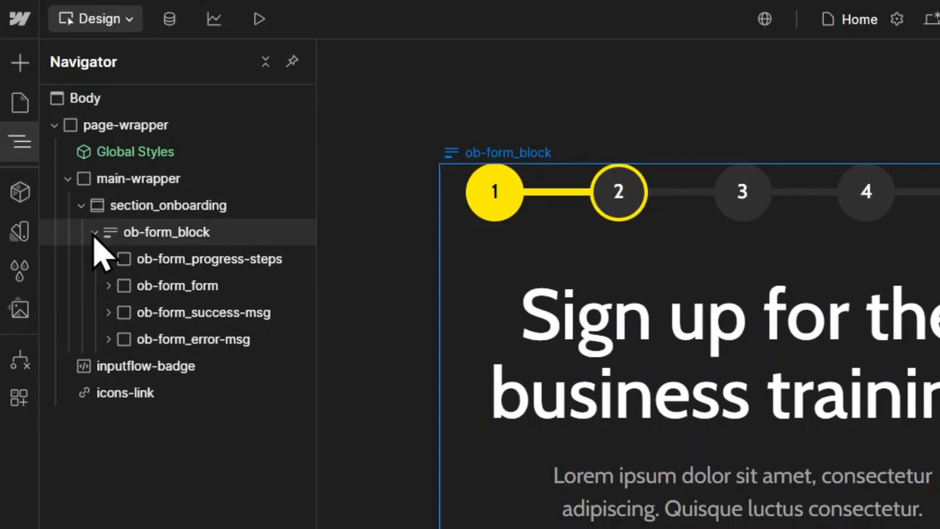
{"action": "left_click", "coordinate": [108, 286]}
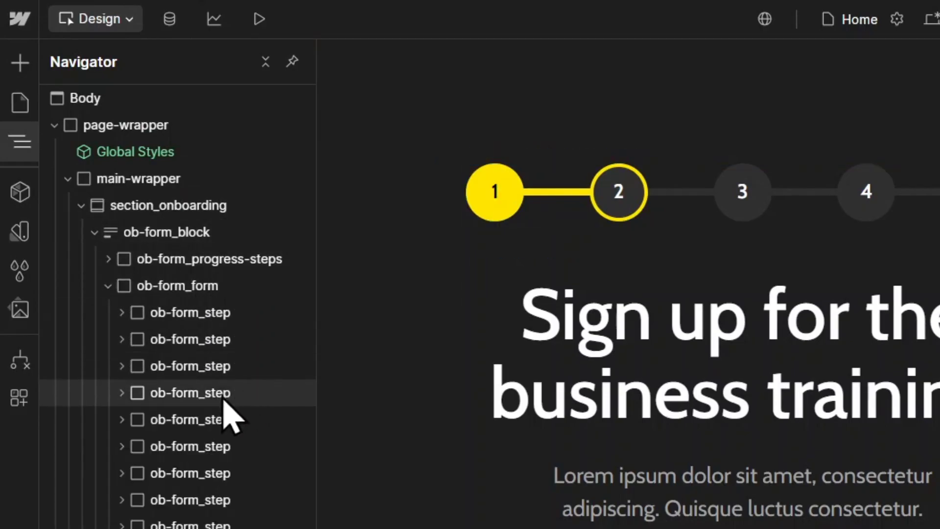
Select ob-form_form and its first four ob-form_step elements in turn
{"action": "left_click", "coordinate": [230, 287]}
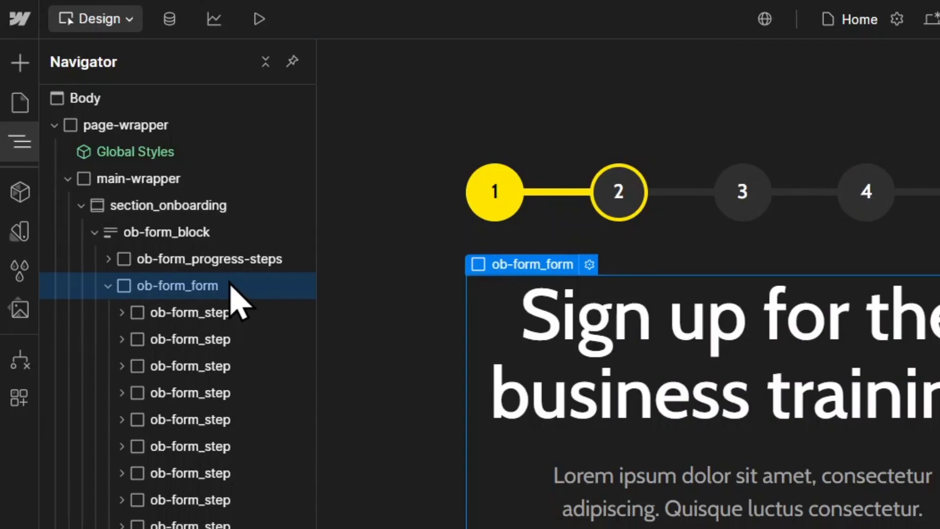
{"action": "left_click", "coordinate": [245, 313]}
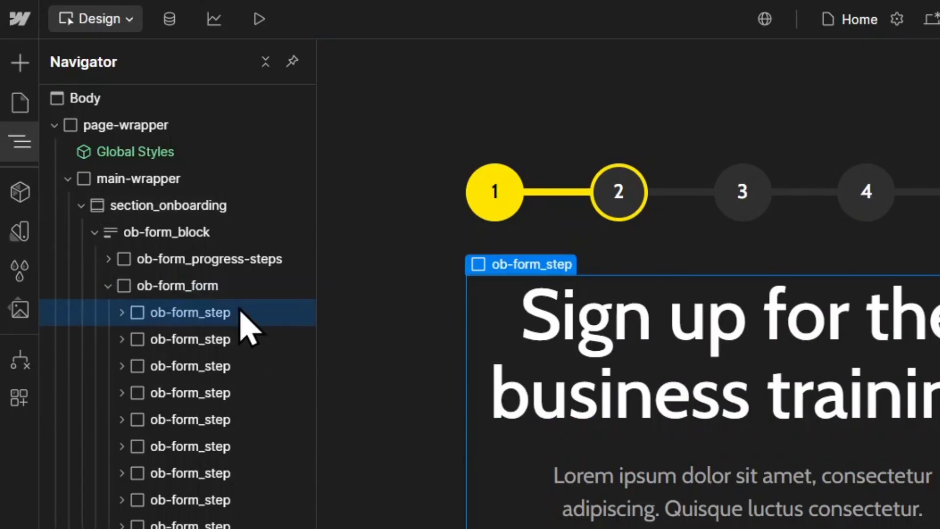
{"action": "left_click", "coordinate": [232, 338]}
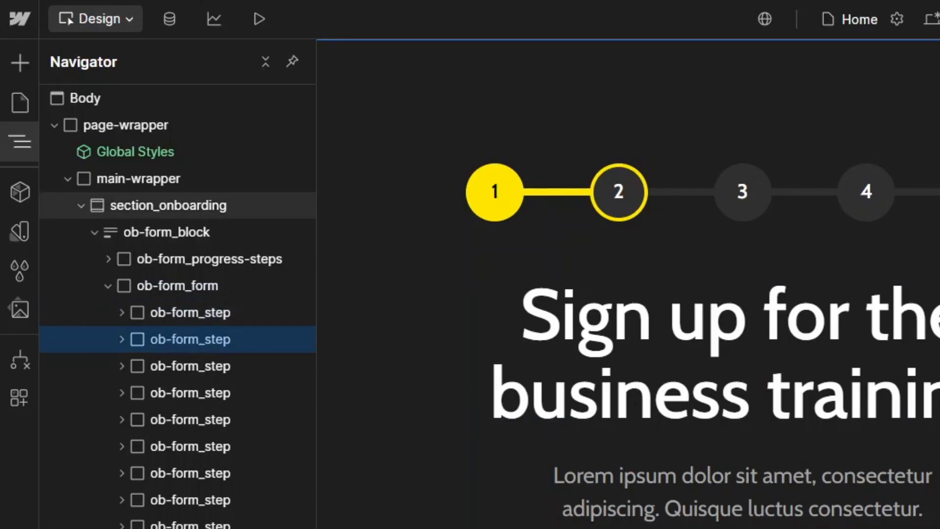
{"action": "scroll", "coordinate": [413, 403], "scroll_direction": "down", "scroll_amount": 8}
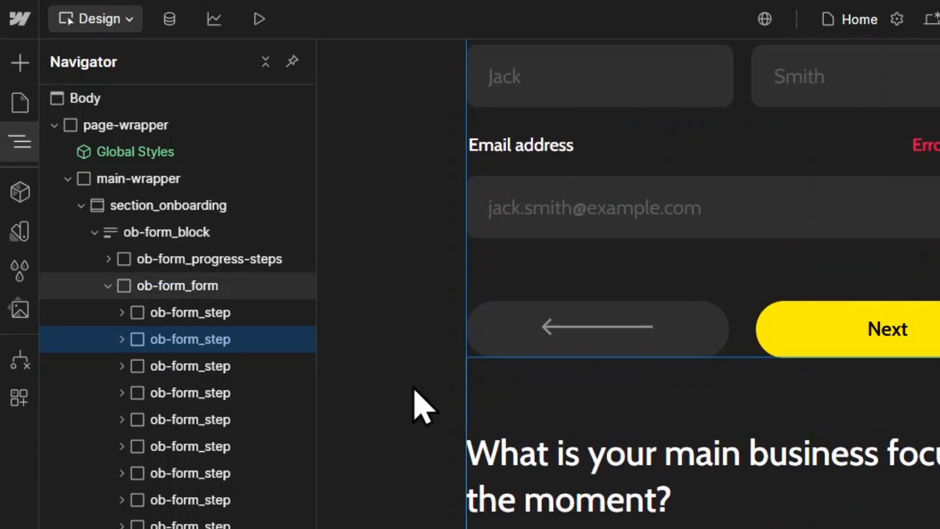
{"action": "left_click", "coordinate": [225, 374]}
{"action": "left_click", "coordinate": [223, 395]}
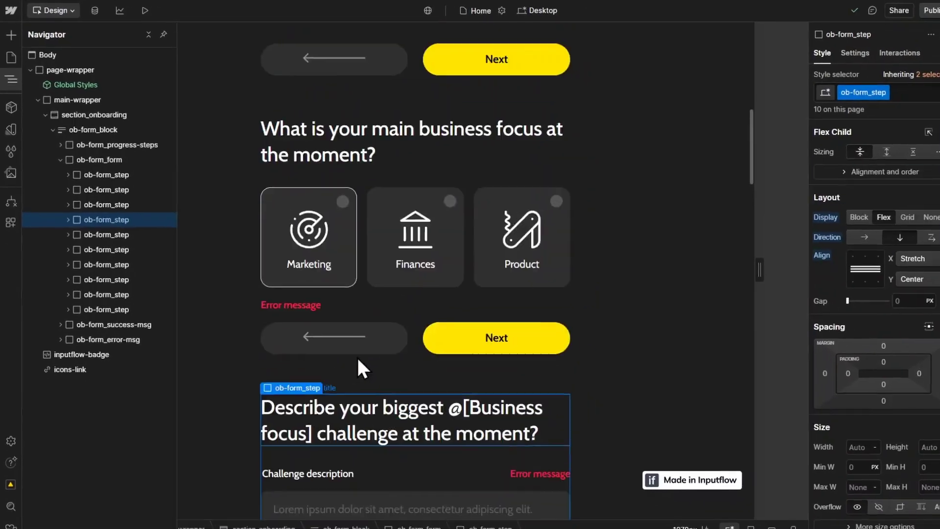
{"action": "scroll", "coordinate": [349, 348], "scroll_direction": "up", "scroll_amount": 5}
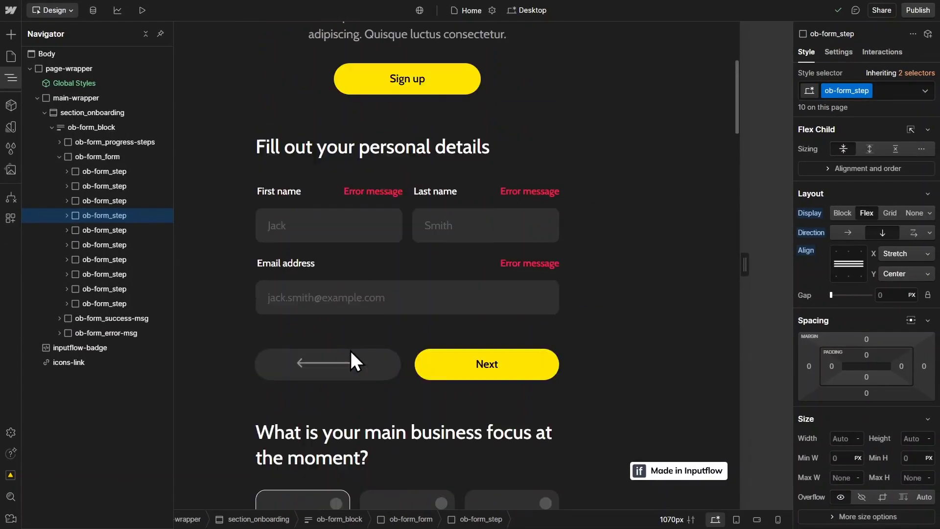
{"action": "scroll", "coordinate": [349, 348], "scroll_direction": "up", "scroll_amount": 5}
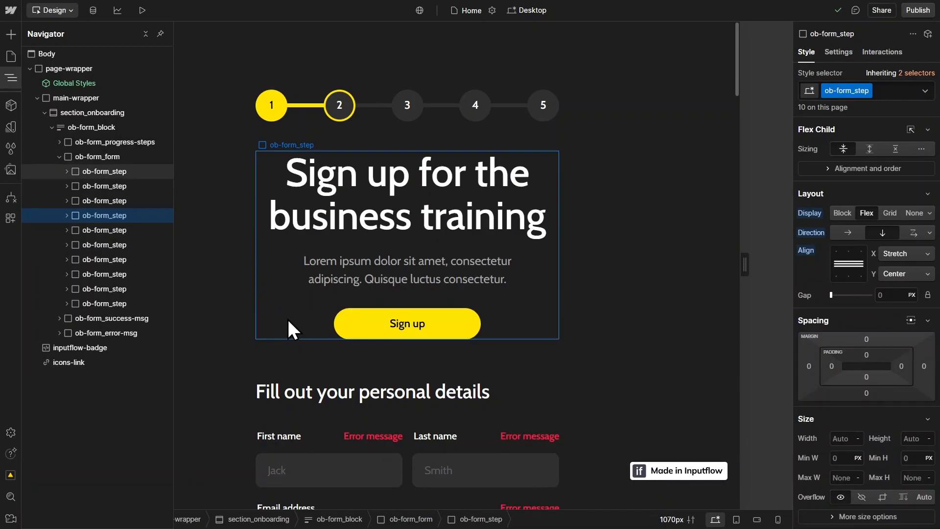
Search the Apps panel for 'inputflow' and open the Inputflow app's details
{"action": "left_click", "coordinate": [11, 218]}
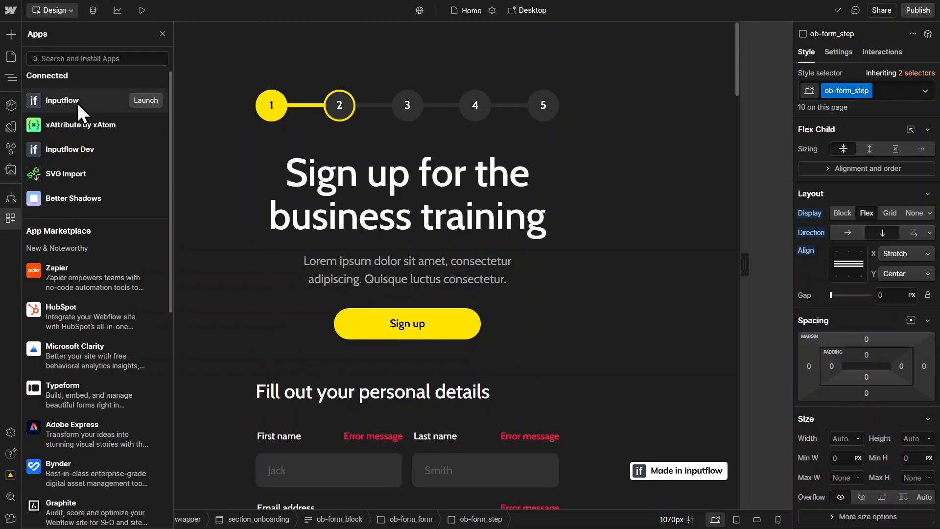
{"action": "left_click", "coordinate": [83, 56]}
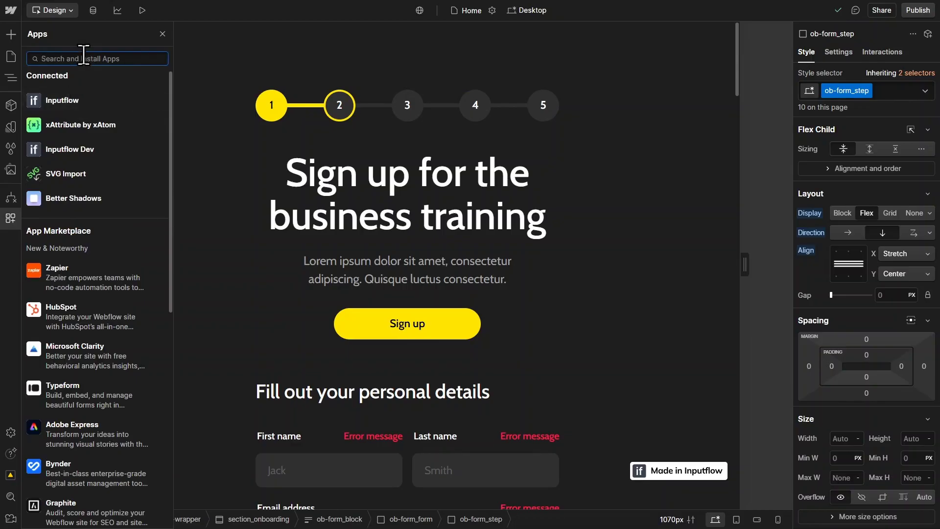
{"action": "type", "text": "inputflow"}
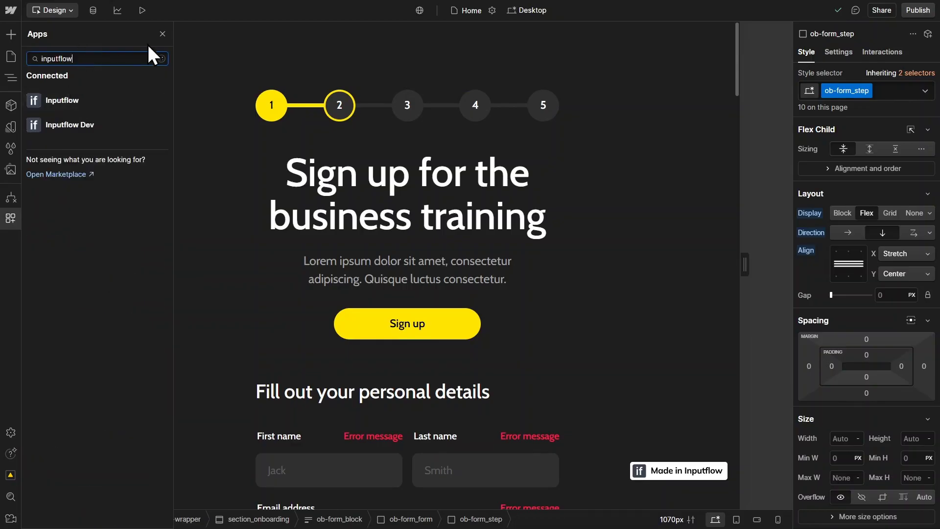
{"action": "left_click", "coordinate": [77, 99]}
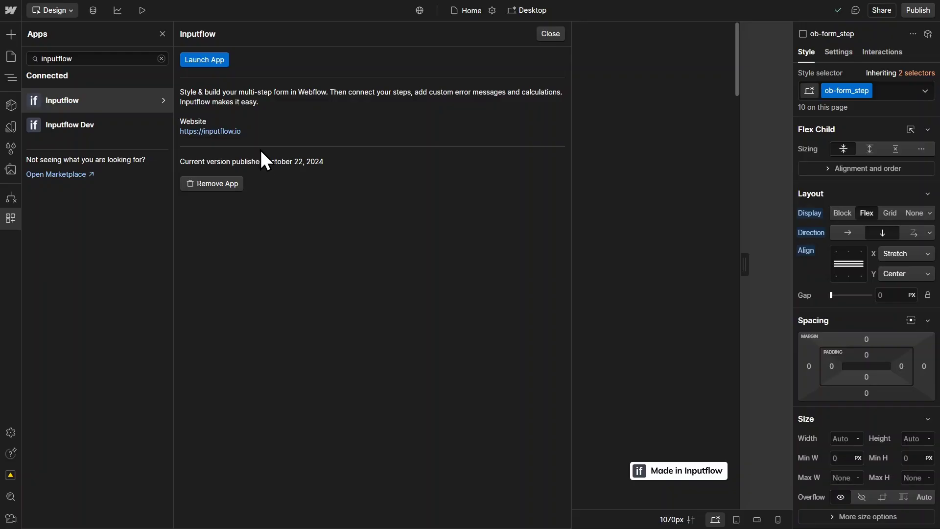
Launch Inputflow, move its panel to the right, and widen the canvas to 1242px
{"action": "left_click", "coordinate": [200, 59]}
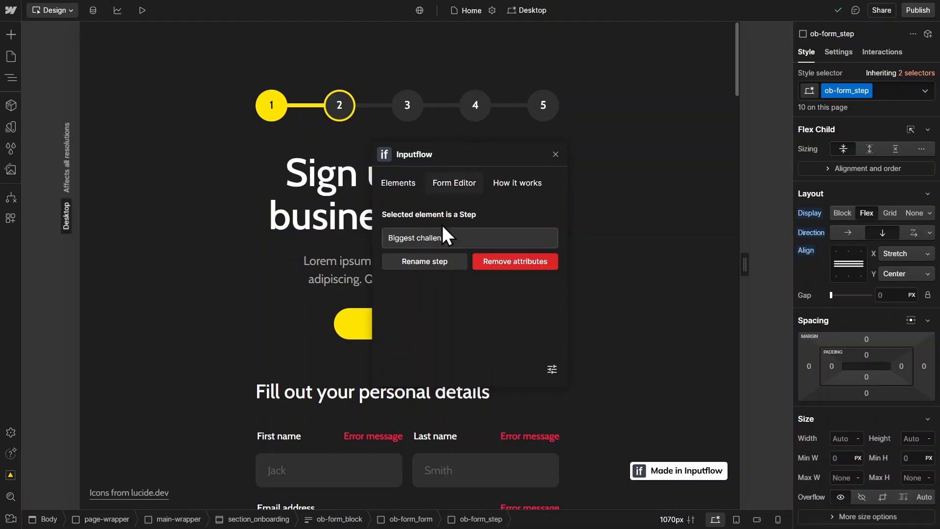
{"action": "left_click_drag", "start_coordinate": [464, 149], "coordinate": [665, 91]}
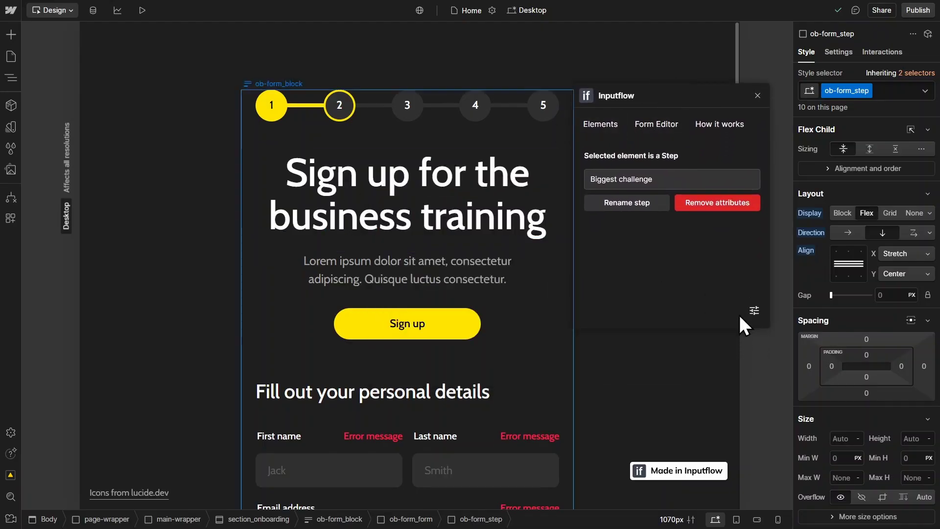
{"action": "left_click_drag", "start_coordinate": [655, 93], "coordinate": [587, 83]}
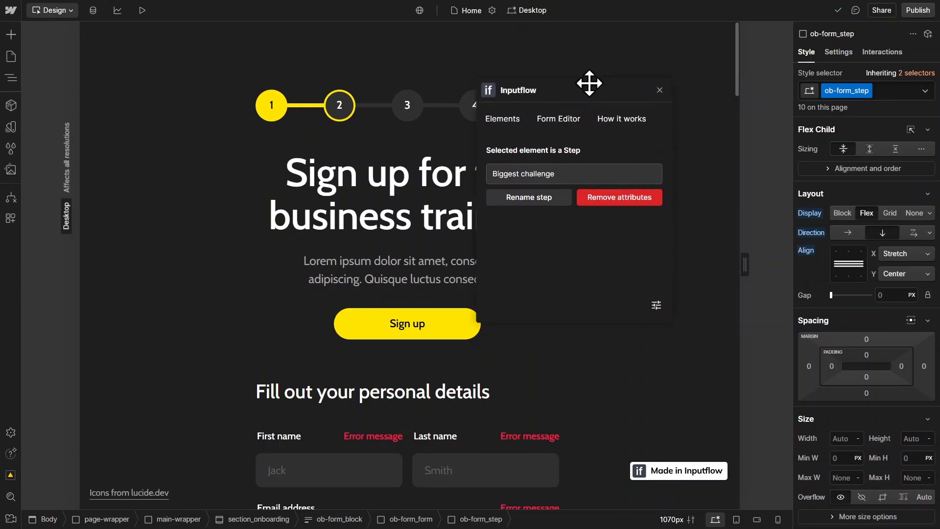
{"action": "left_click_drag", "start_coordinate": [744, 260], "coordinate": [847, 251]}
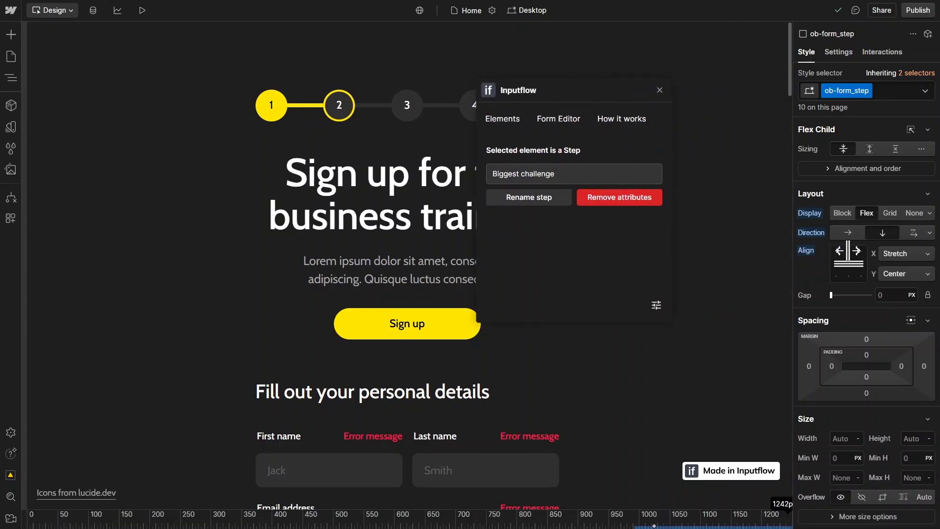
{"action": "key", "text": "F11"}
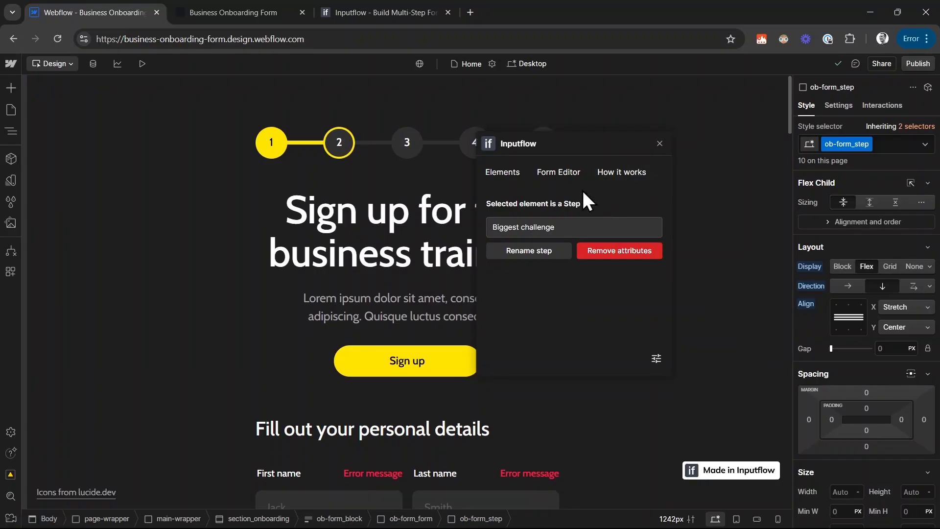
{"action": "left_click", "coordinate": [381, 10]}
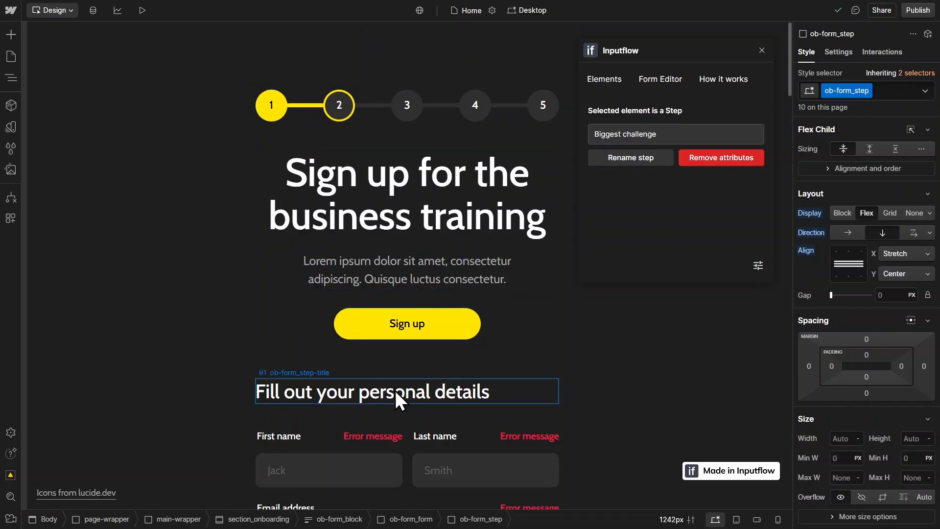
Inspect the Sign up block and button, then select the First name error message element
{"action": "left_click", "coordinate": [279, 327]}
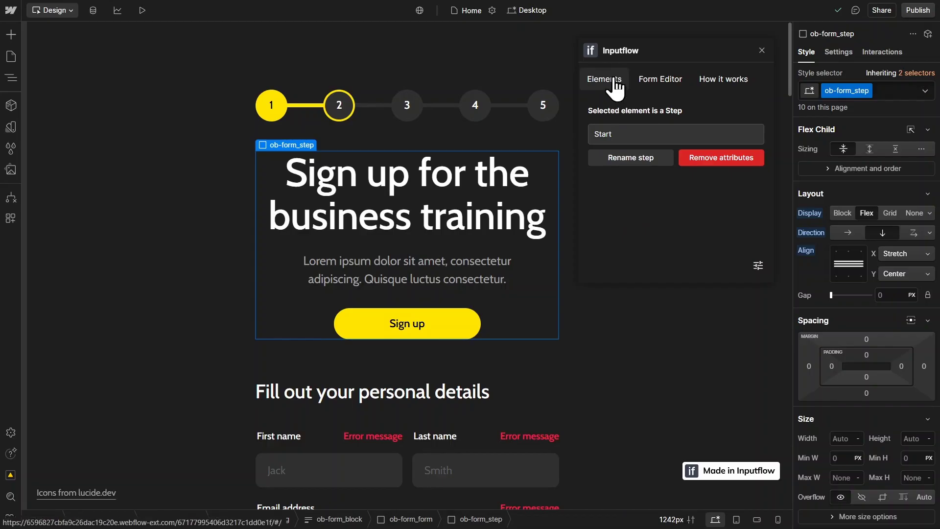
{"action": "left_click", "coordinate": [373, 332]}
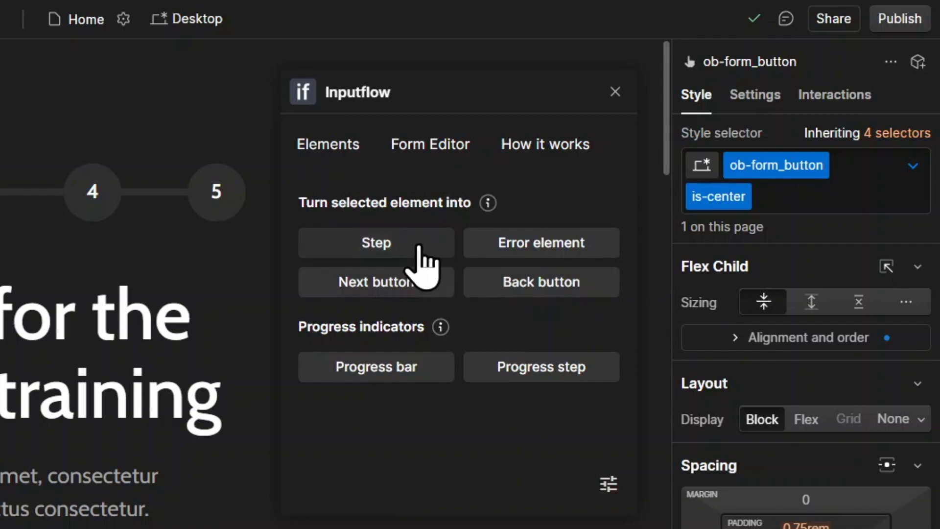
{"action": "left_click", "coordinate": [164, 526]}
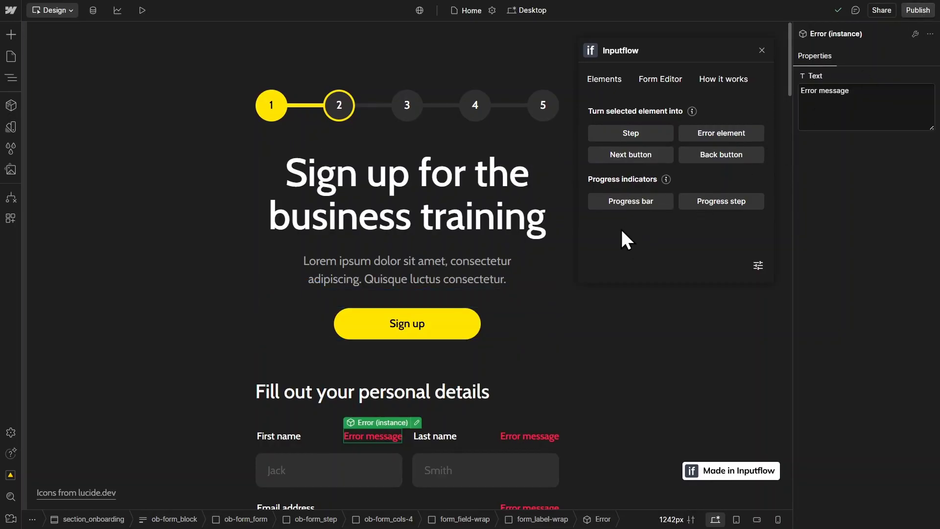
Open the Form Editor and zoom and pan around the branching step diagram
{"action": "left_click", "coordinate": [665, 84]}
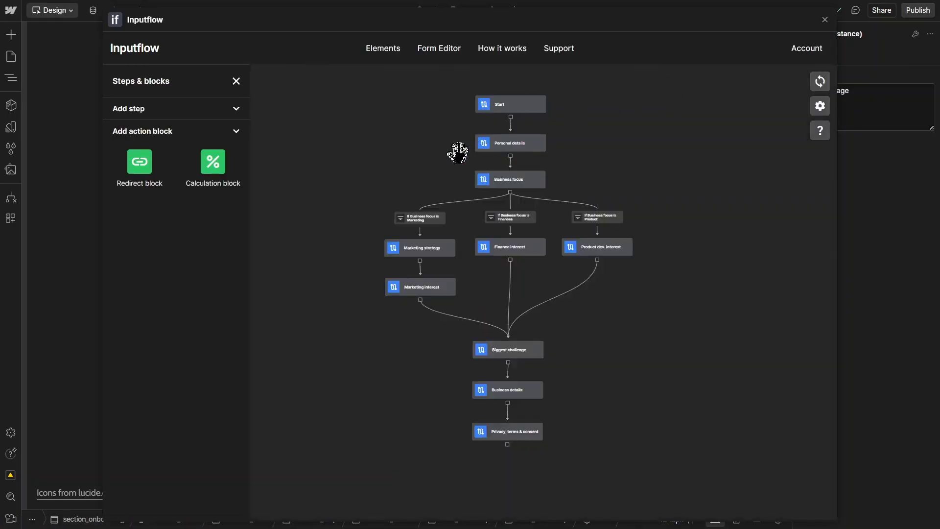
{"action": "scroll", "coordinate": [443, 162], "scroll_direction": "up", "scroll_amount": 2}
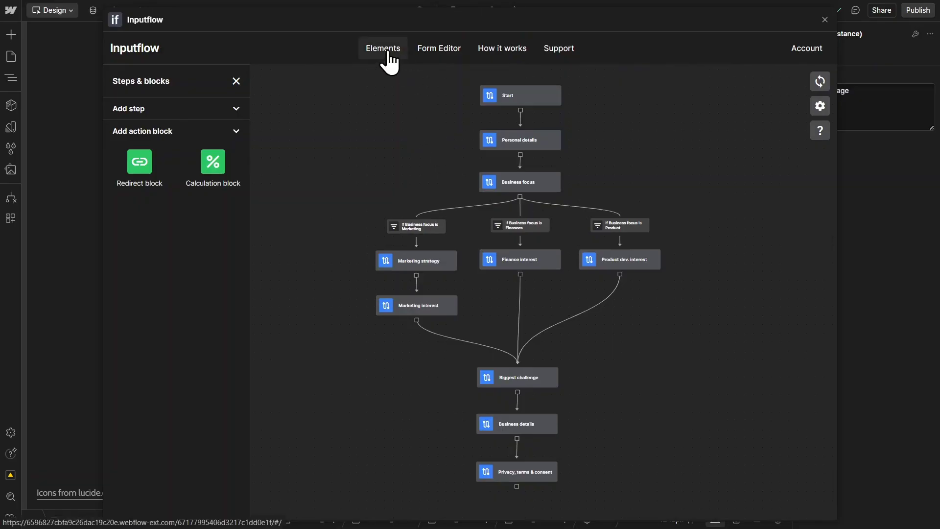
{"action": "left_click_drag", "start_coordinate": [419, 131], "coordinate": [394, 230]}
{"action": "scroll", "coordinate": [427, 210], "scroll_direction": "up", "scroll_amount": 2}
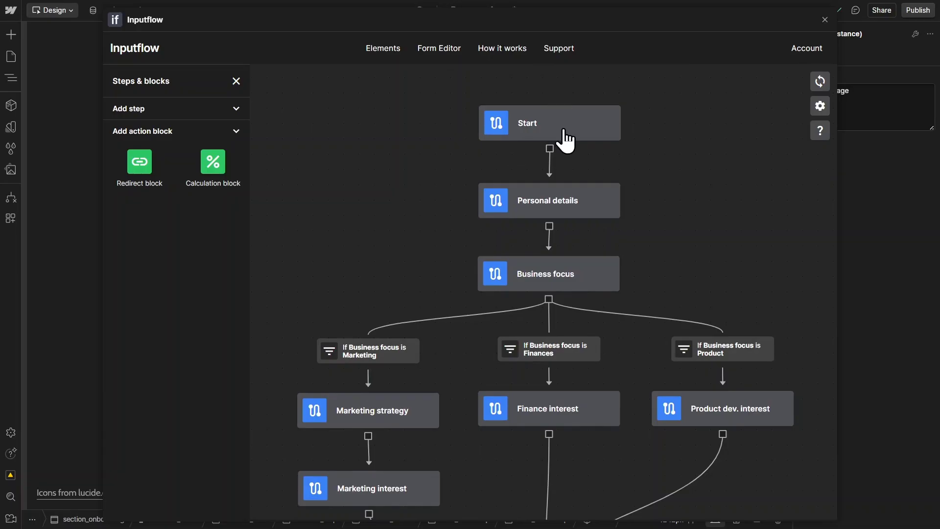
Back in Elements, select the first and Personal details ob-form_step sections
{"action": "left_click", "coordinate": [381, 48]}
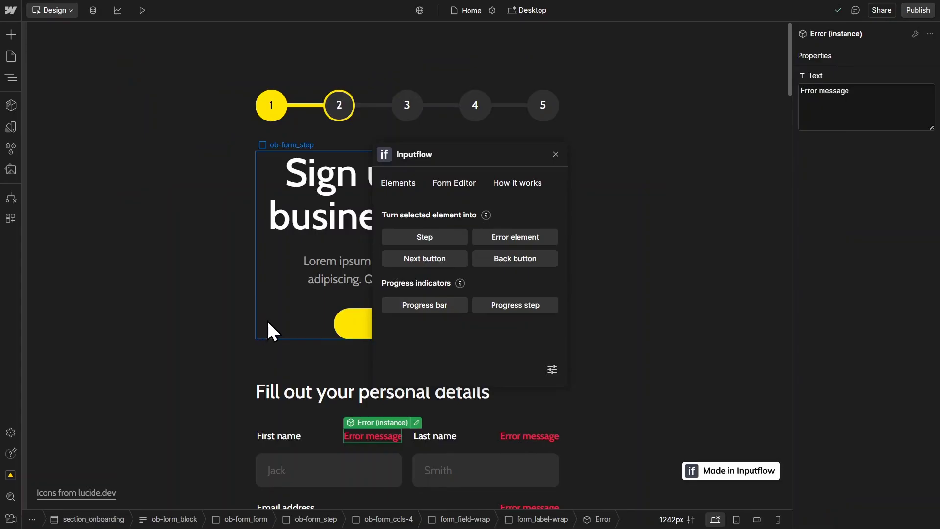
{"action": "left_click", "coordinate": [267, 322]}
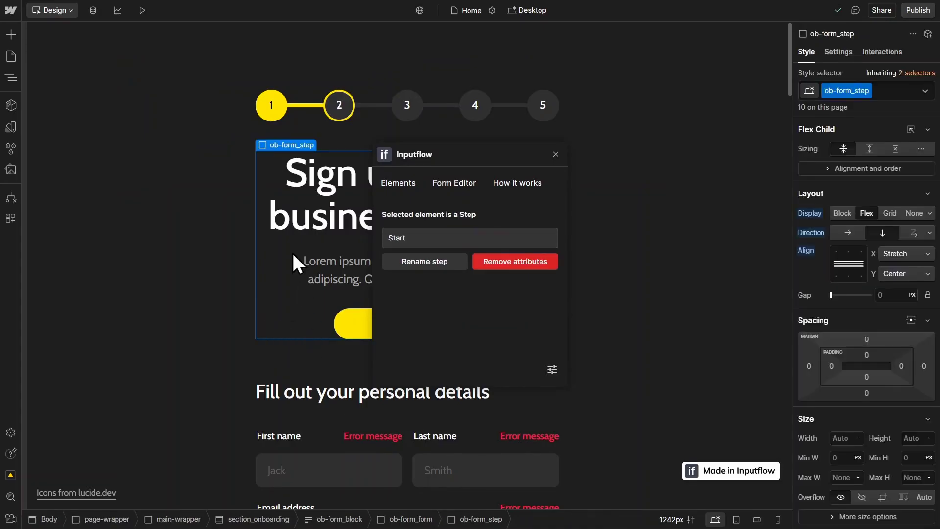
{"action": "scroll", "coordinate": [289, 279], "scroll_direction": "down", "scroll_amount": 1}
{"action": "left_click", "coordinate": [294, 353]}
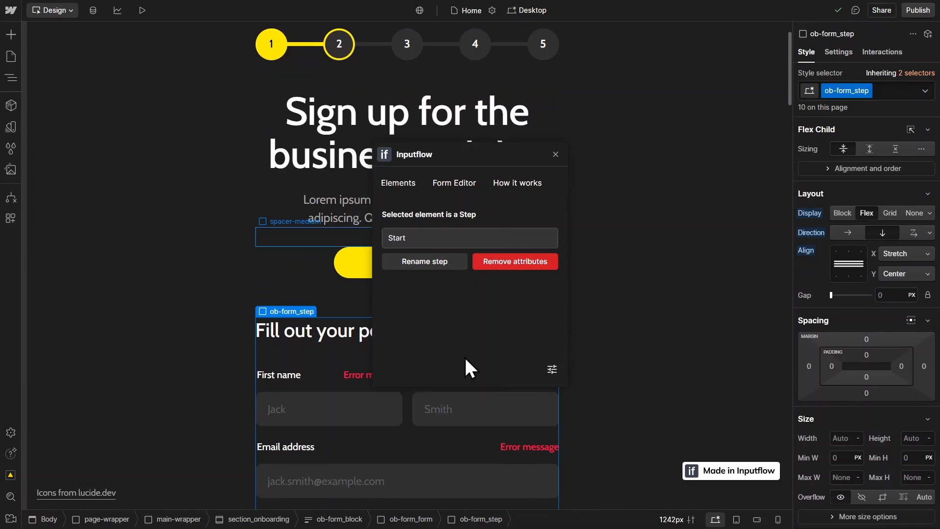
{"action": "scroll", "coordinate": [254, 360], "scroll_direction": "down", "scroll_amount": 1}
Delete the 'Business focus is Product' condition and reconnect Business focus to Product dev. interest
{"action": "left_click", "coordinate": [455, 183]}
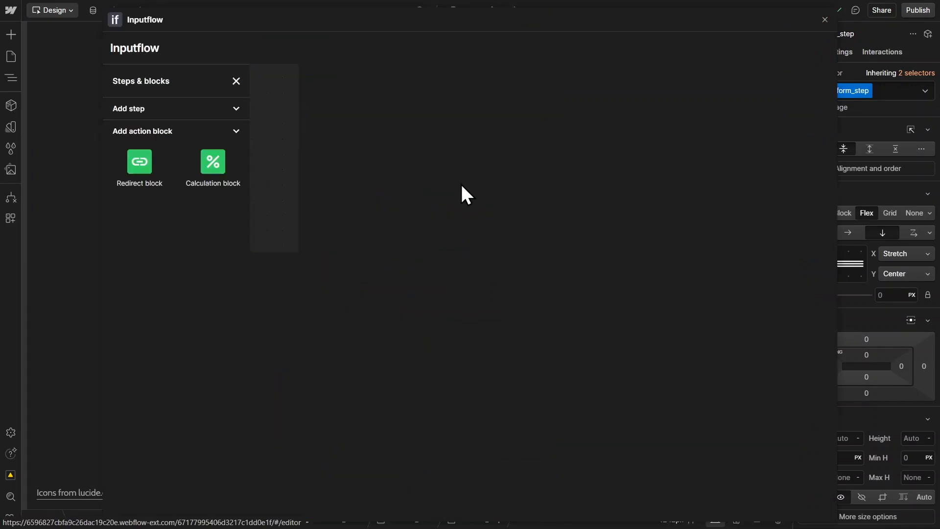
{"action": "left_click_drag", "start_coordinate": [409, 236], "coordinate": [399, 166]}
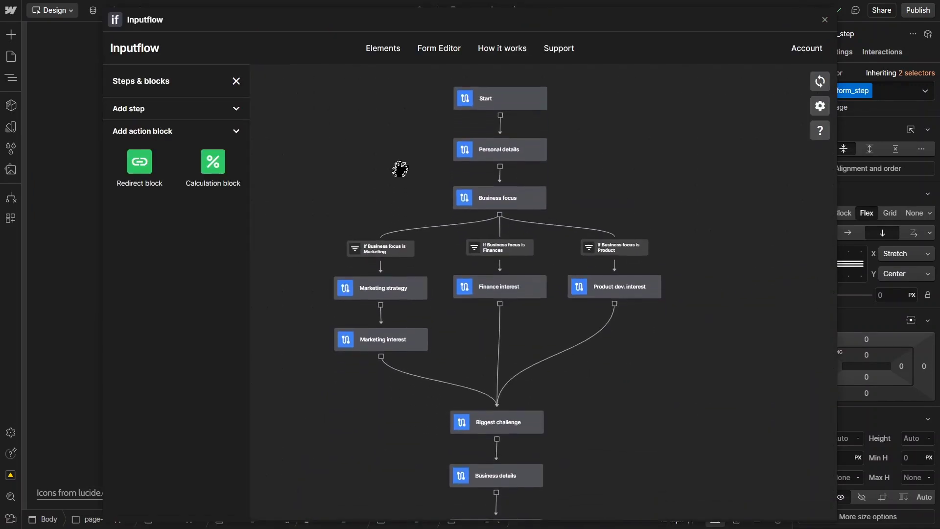
{"action": "scroll", "coordinate": [445, 336], "scroll_direction": "down", "scroll_amount": 3}
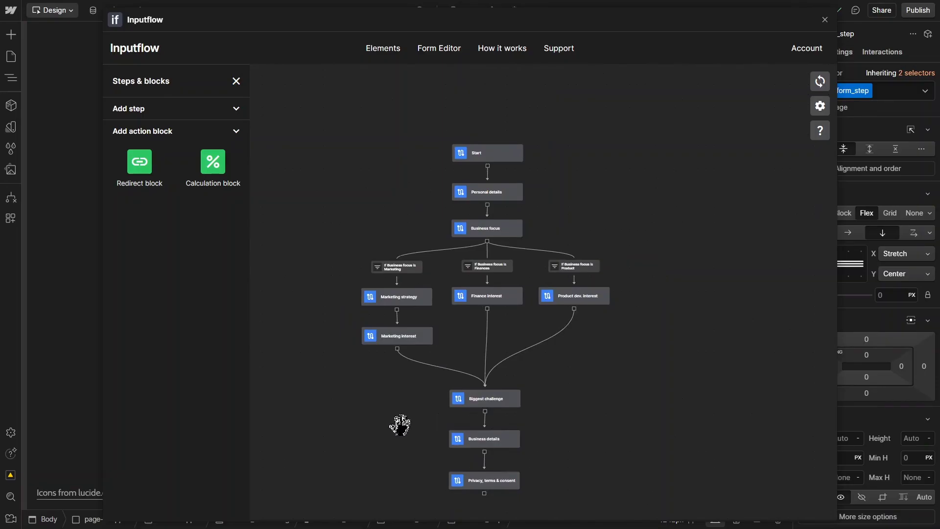
{"action": "left_click_drag", "start_coordinate": [398, 426], "coordinate": [414, 390]}
{"action": "scroll", "coordinate": [465, 229], "scroll_direction": "up", "scroll_amount": 3}
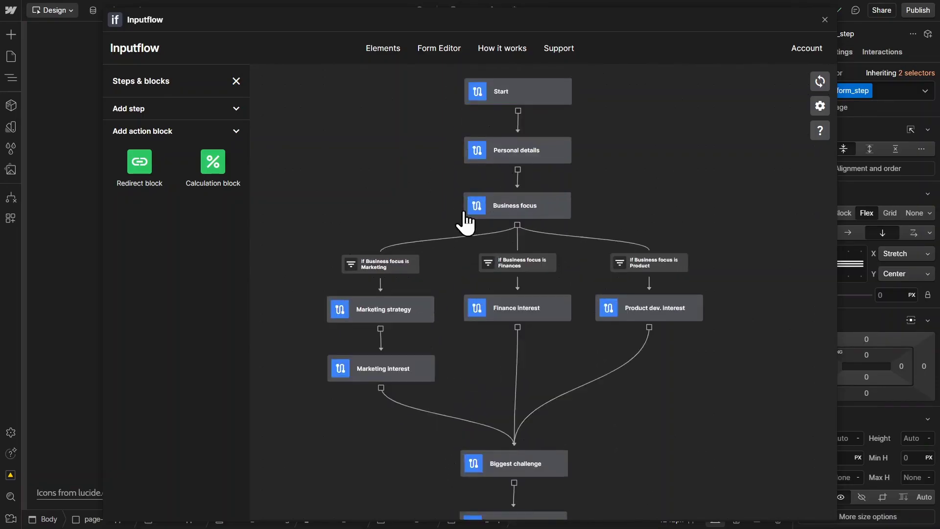
{"action": "scroll", "coordinate": [442, 172], "scroll_direction": "up", "scroll_amount": 3}
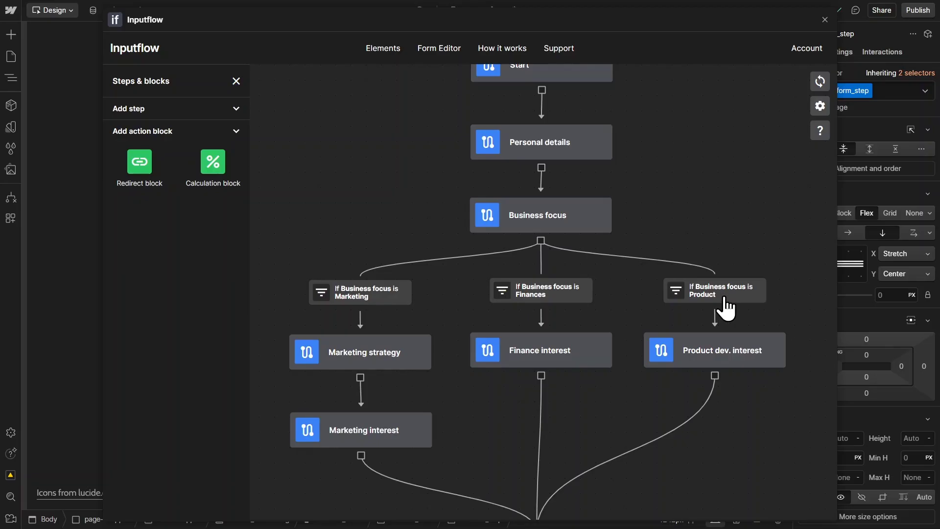
{"action": "left_click", "coordinate": [626, 257]}
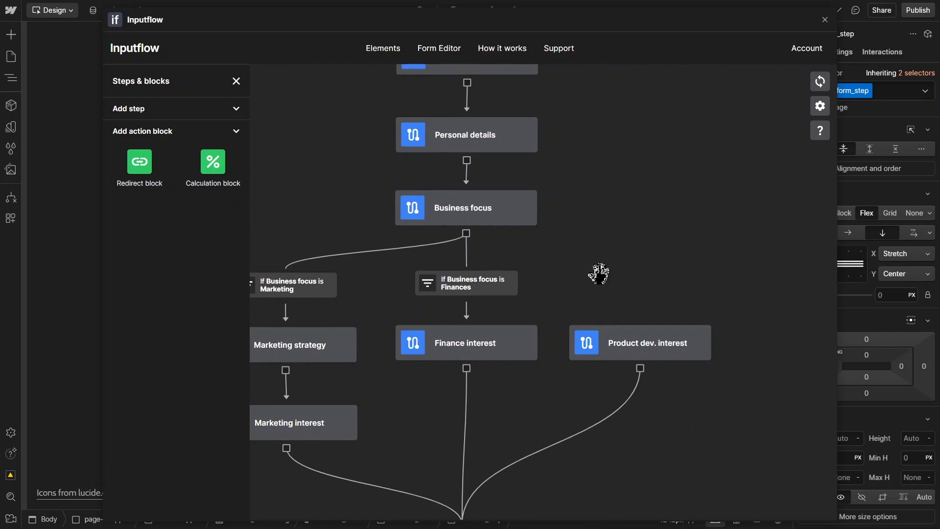
{"action": "left_click_drag", "start_coordinate": [466, 234], "coordinate": [636, 338]}
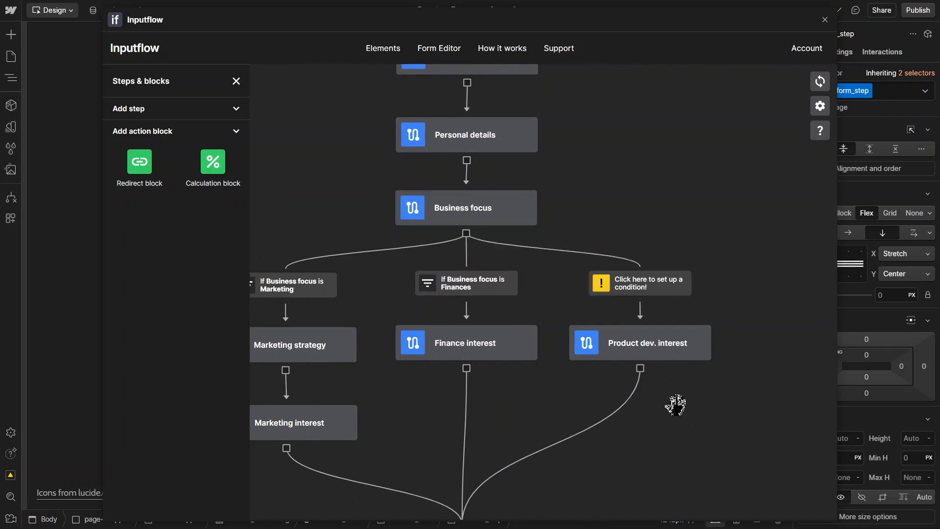
Give the new branch the condition 'Business focus is Product' and close the condition editor
{"action": "left_click", "coordinate": [664, 294]}
{"action": "left_click", "coordinate": [184, 158]}
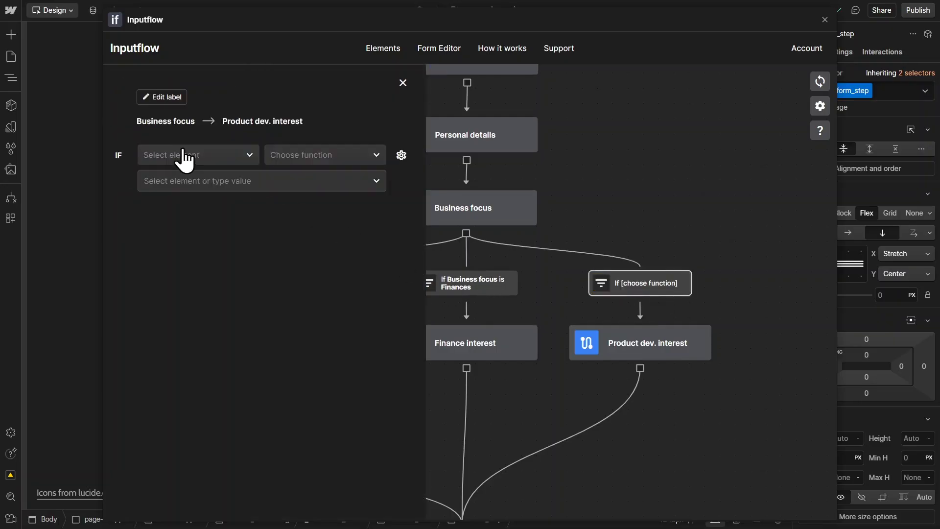
{"action": "left_click", "coordinate": [209, 156]}
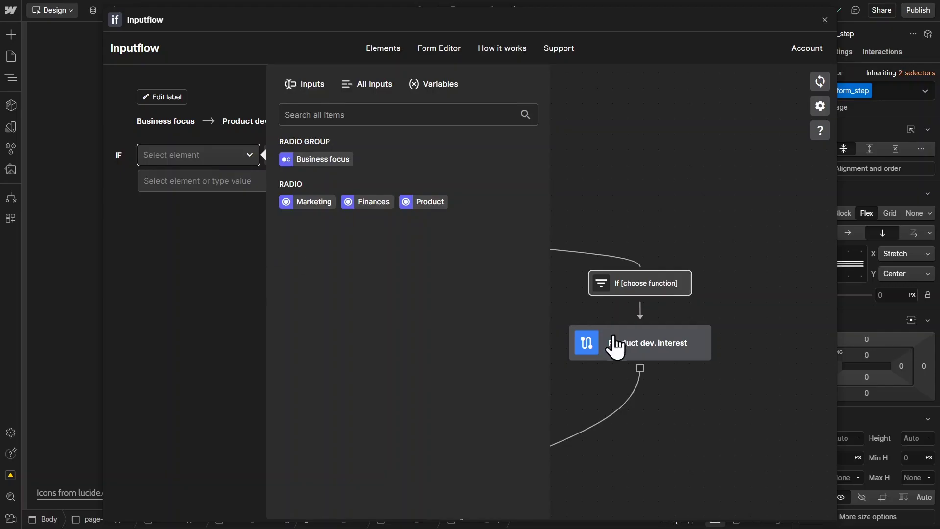
{"action": "left_click", "coordinate": [310, 161]}
{"action": "left_click", "coordinate": [310, 162]}
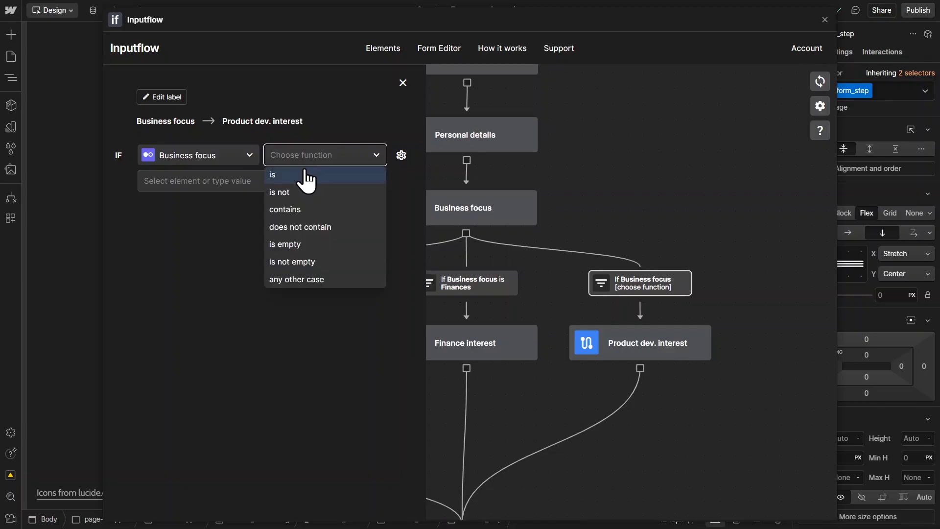
{"action": "left_click", "coordinate": [304, 176]}
{"action": "left_click", "coordinate": [289, 181]}
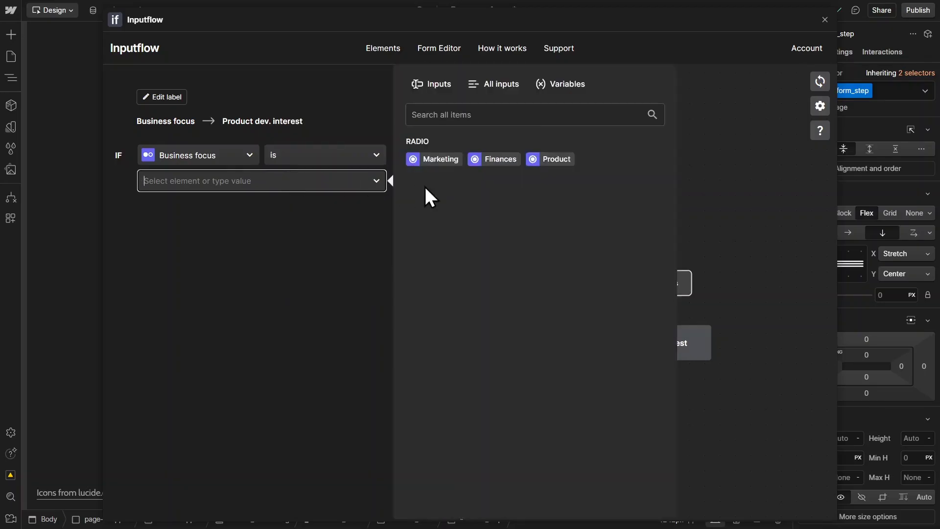
{"action": "left_click", "coordinate": [542, 160]}
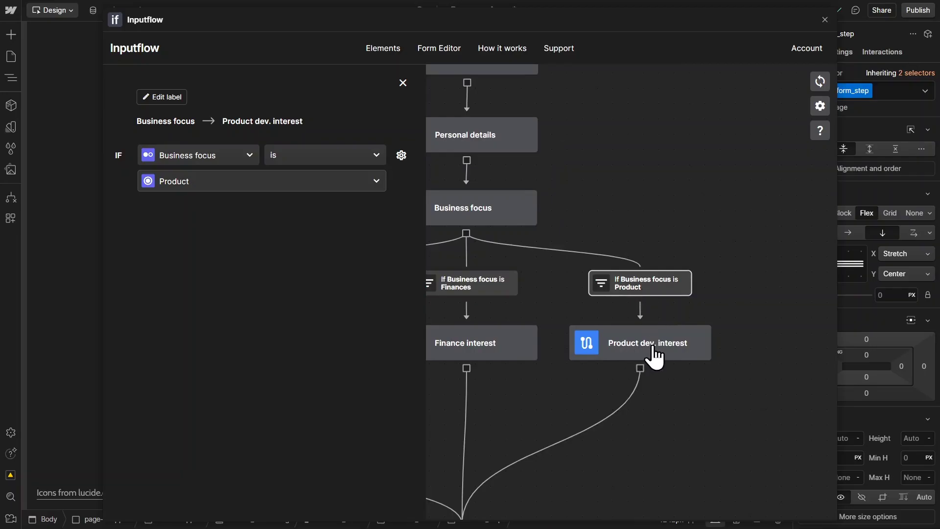
{"action": "key", "text": "Escape"}
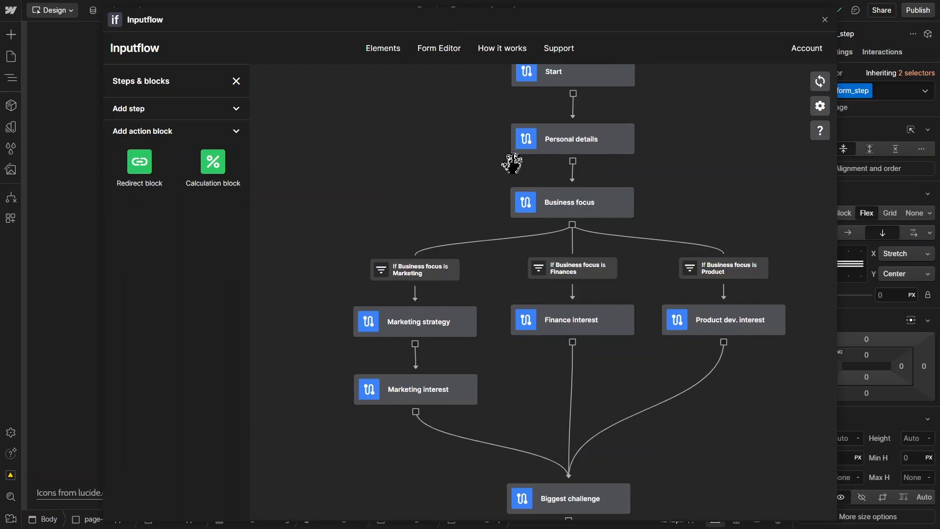
{"action": "left_click_drag", "start_coordinate": [473, 157], "coordinate": [444, 230]}
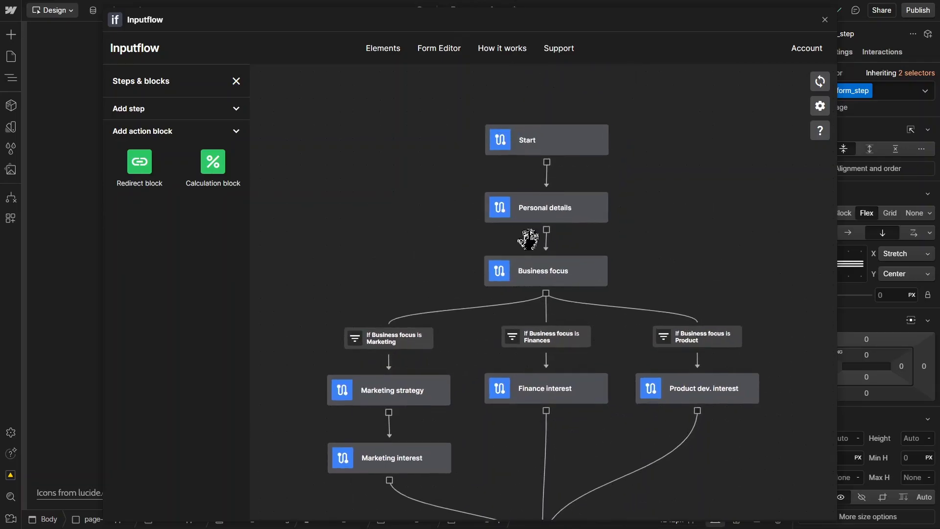
{"action": "left_click", "coordinate": [585, 219]}
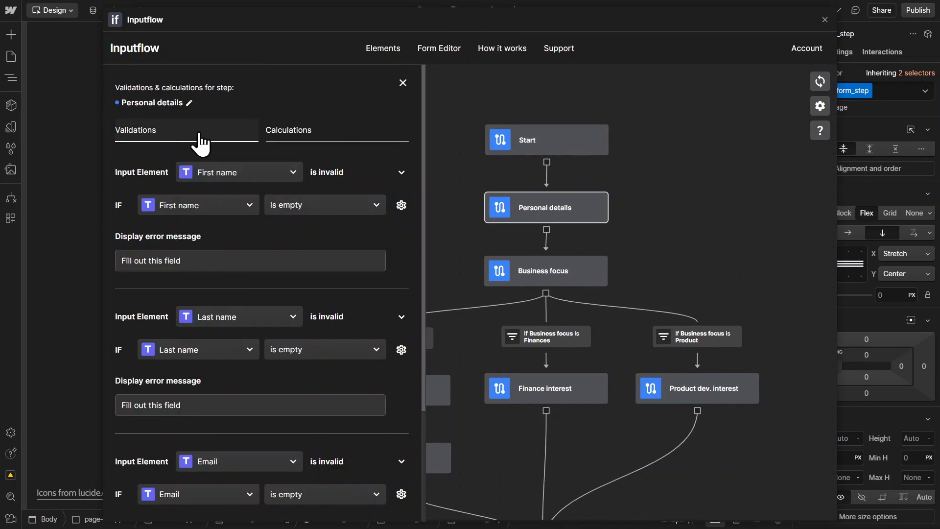
{"action": "left_click", "coordinate": [320, 140]}
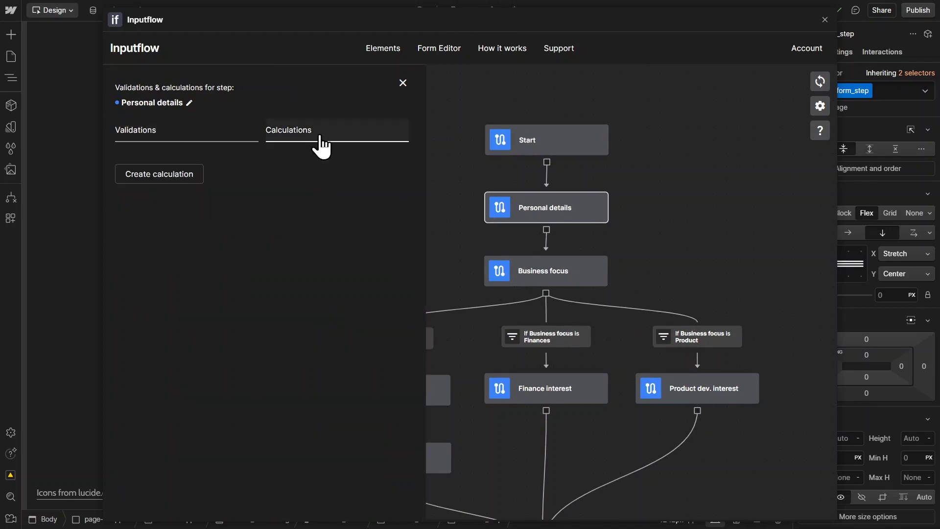
{"action": "left_click", "coordinate": [178, 135]}
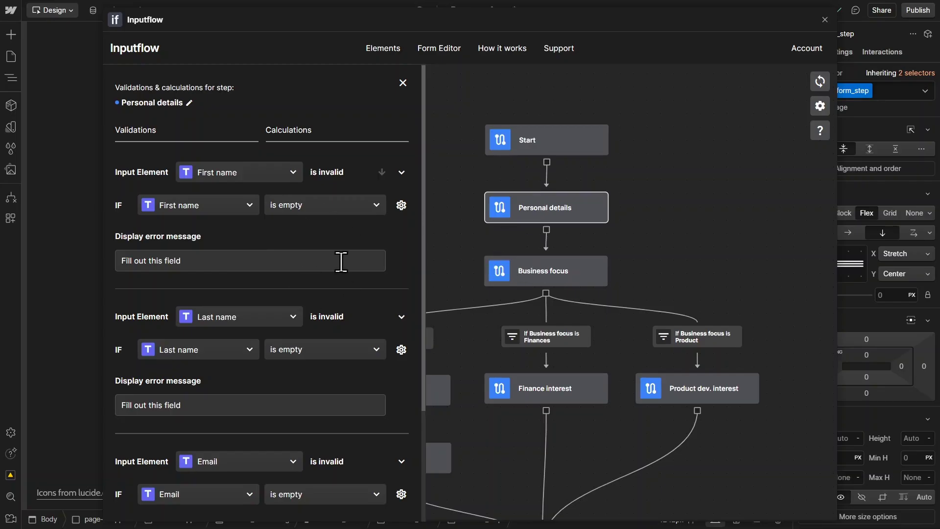
{"action": "scroll", "coordinate": [297, 256], "scroll_direction": "down", "scroll_amount": 1}
{"action": "scroll", "coordinate": [175, 215], "scroll_direction": "up", "scroll_amount": 1}
{"action": "scroll", "coordinate": [205, 366], "scroll_direction": "down", "scroll_amount": 3}
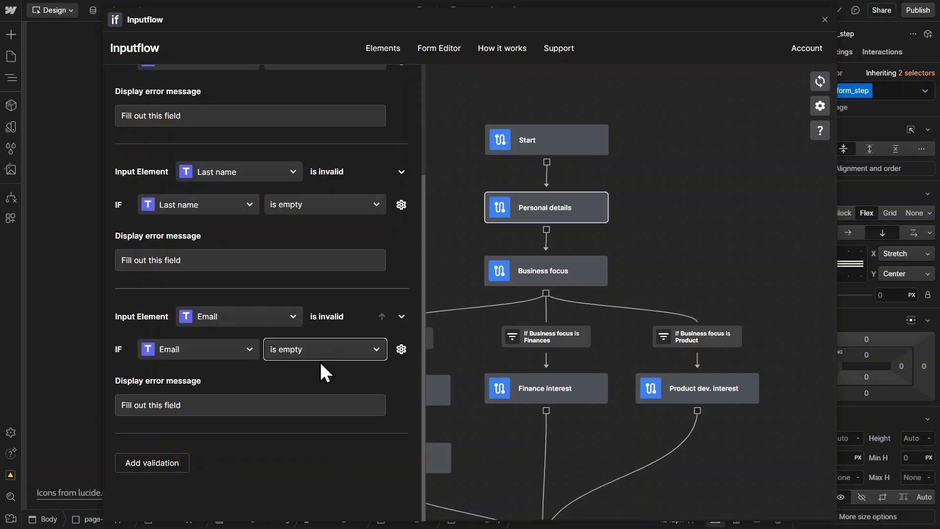
{"action": "left_click", "coordinate": [279, 356]}
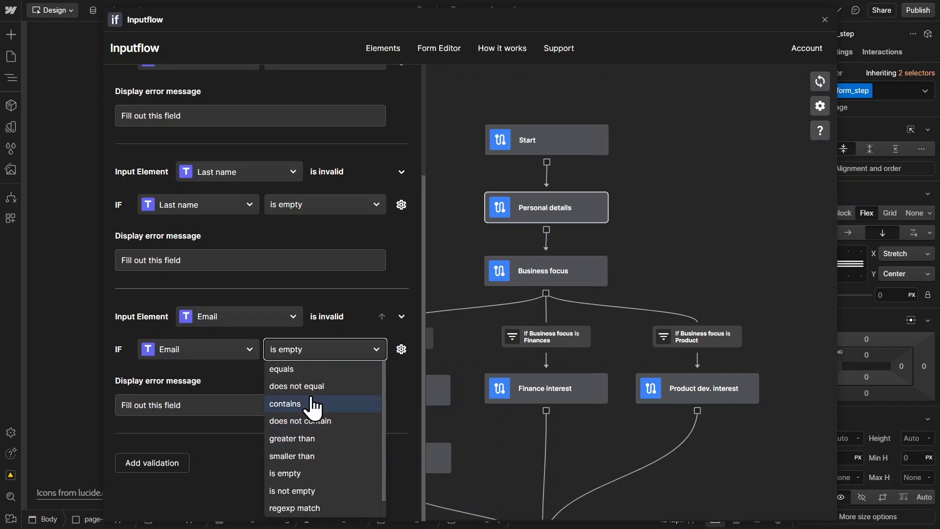
{"action": "left_click", "coordinate": [321, 370]}
{"action": "left_click", "coordinate": [330, 377]}
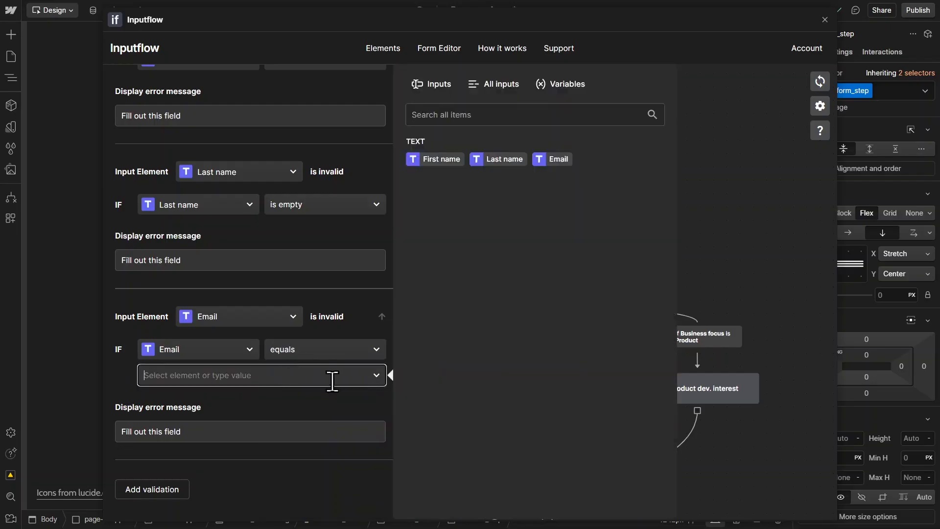
{"action": "left_click", "coordinate": [489, 83]}
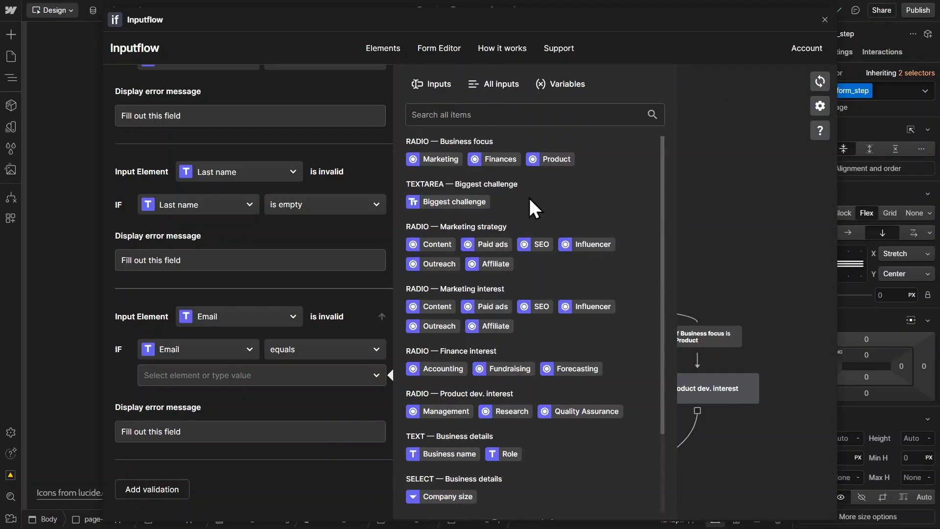
{"action": "left_click", "coordinate": [435, 86]}
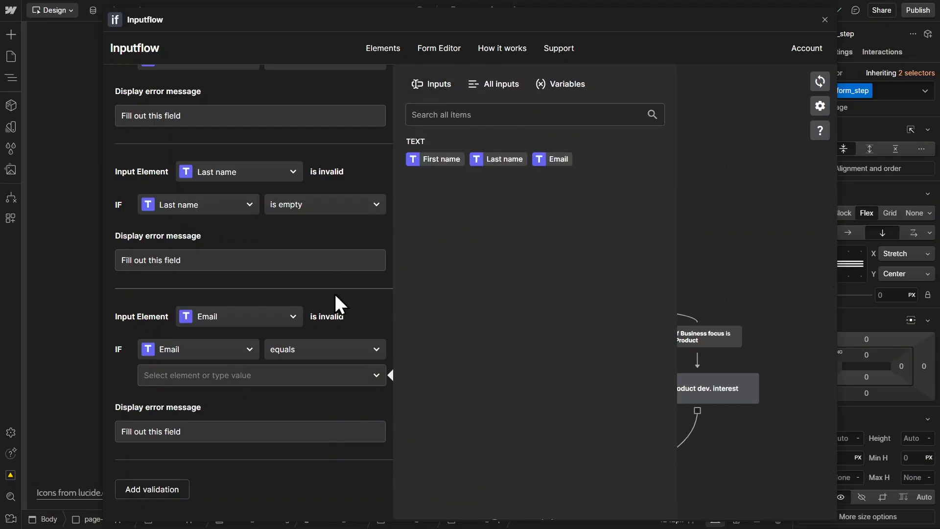
{"action": "left_click", "coordinate": [326, 357]}
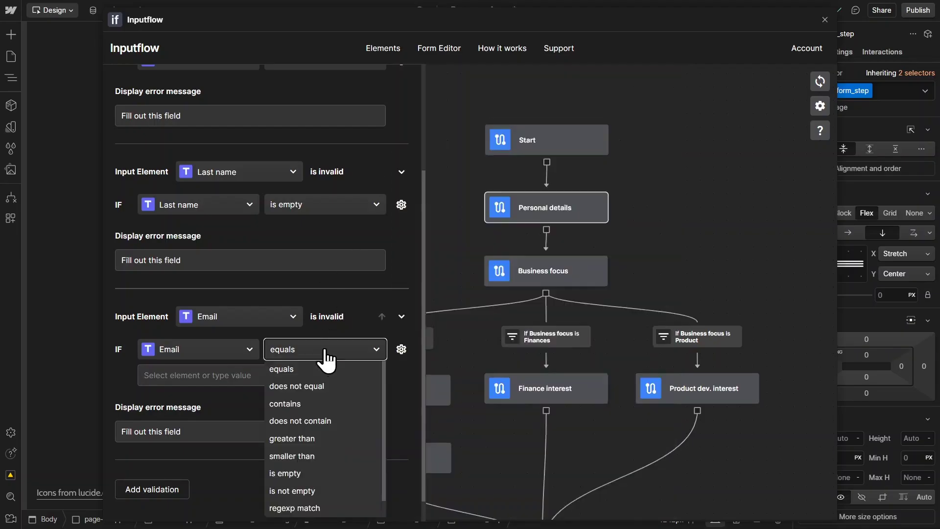
{"action": "left_click", "coordinate": [301, 473]}
{"action": "left_click", "coordinate": [715, 313]}
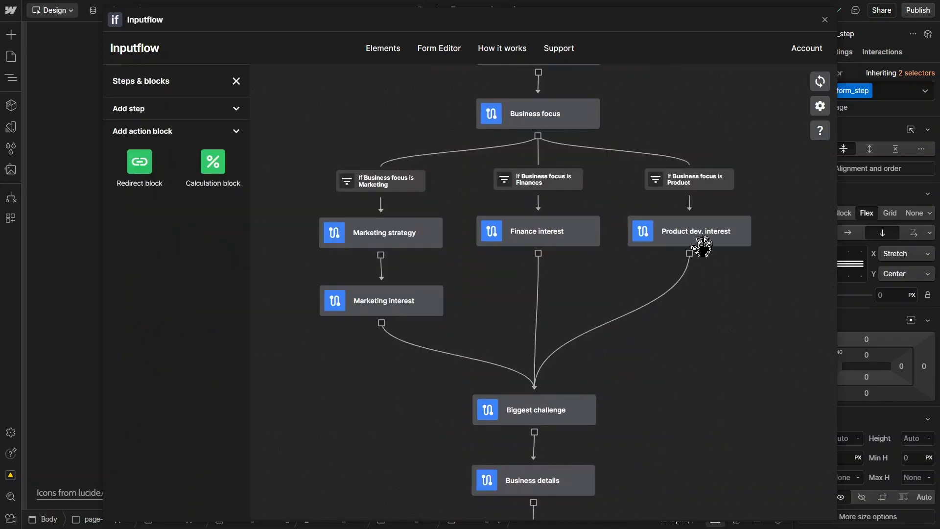
{"action": "left_click_drag", "start_coordinate": [690, 136], "coordinate": [717, 223]}
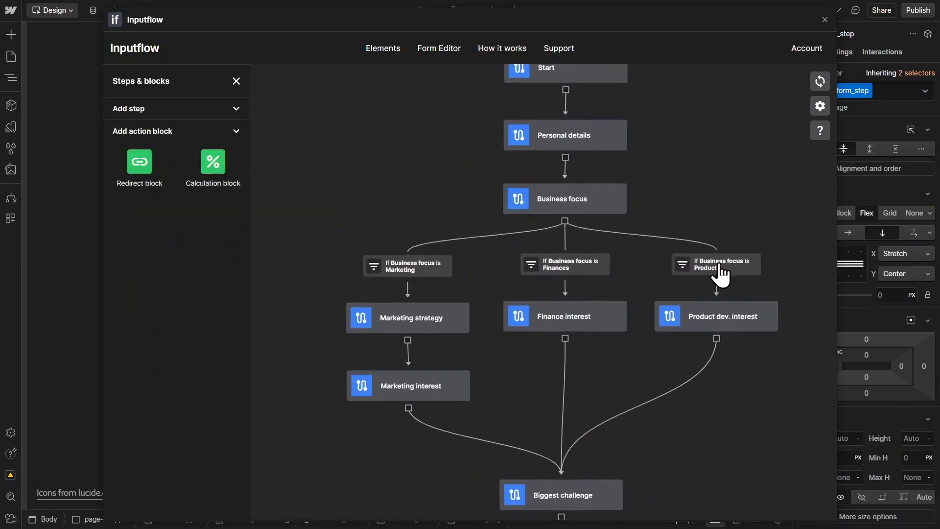
{"action": "left_click", "coordinate": [720, 269]}
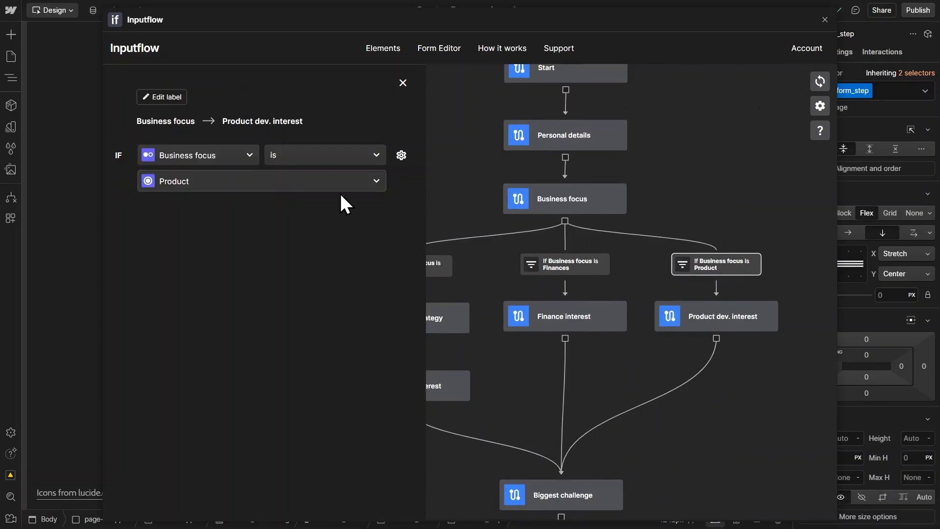
{"action": "left_click", "coordinate": [341, 162]}
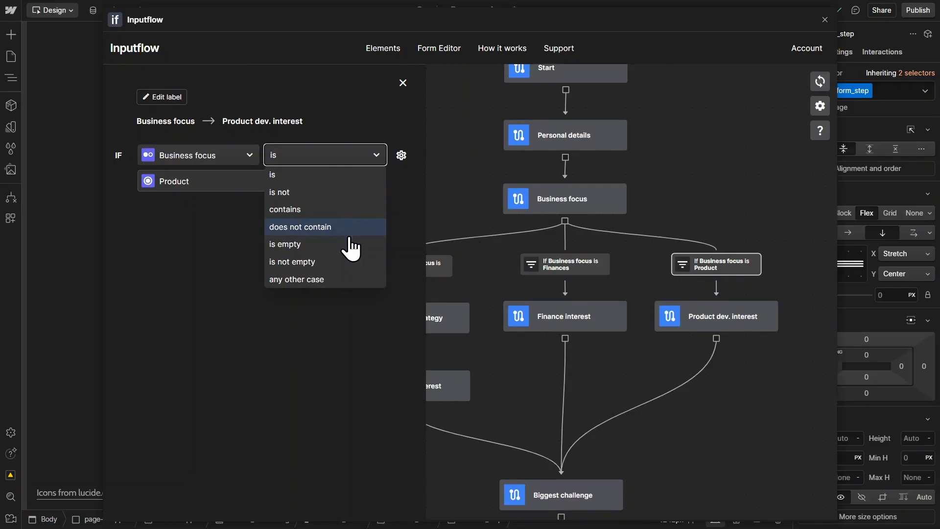
{"action": "left_click", "coordinate": [242, 272]}
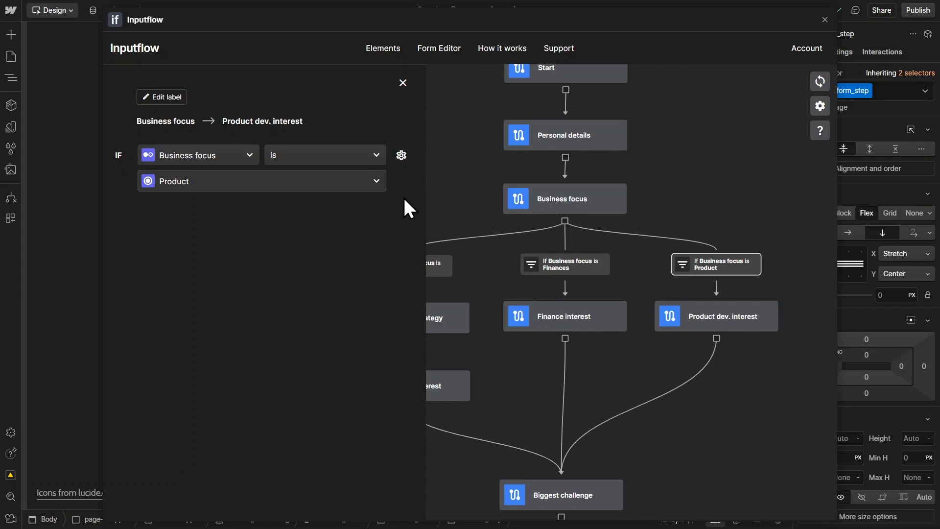
{"action": "left_click", "coordinate": [402, 156]}
{"action": "left_click", "coordinate": [159, 208]}
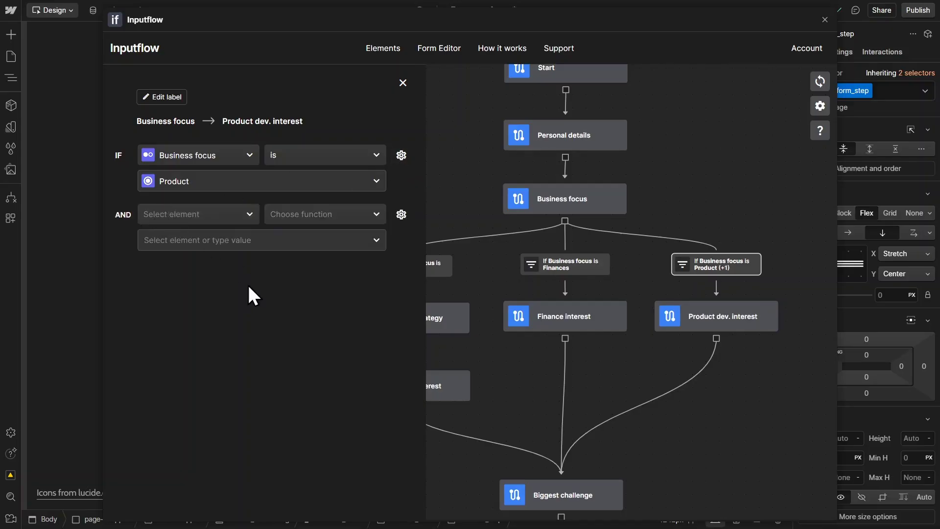
{"action": "left_click", "coordinate": [401, 156]}
{"action": "left_click", "coordinate": [201, 205]}
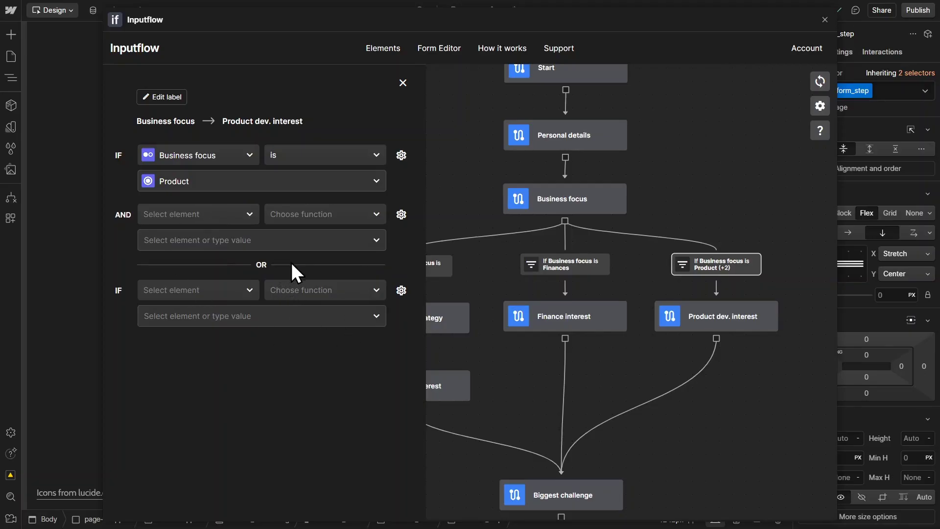
{"action": "left_click", "coordinate": [401, 214]}
{"action": "left_click", "coordinate": [235, 265]}
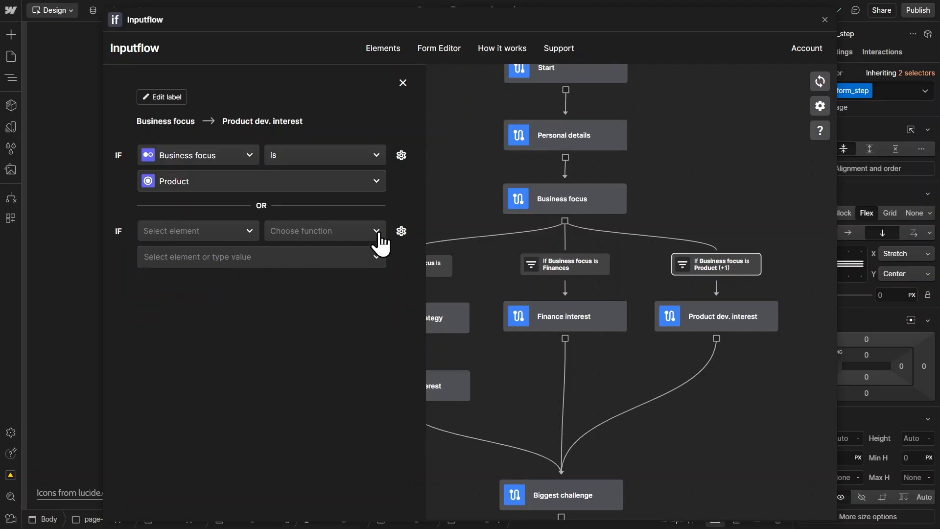
{"action": "left_click", "coordinate": [401, 231]}
{"action": "left_click", "coordinate": [236, 280]}
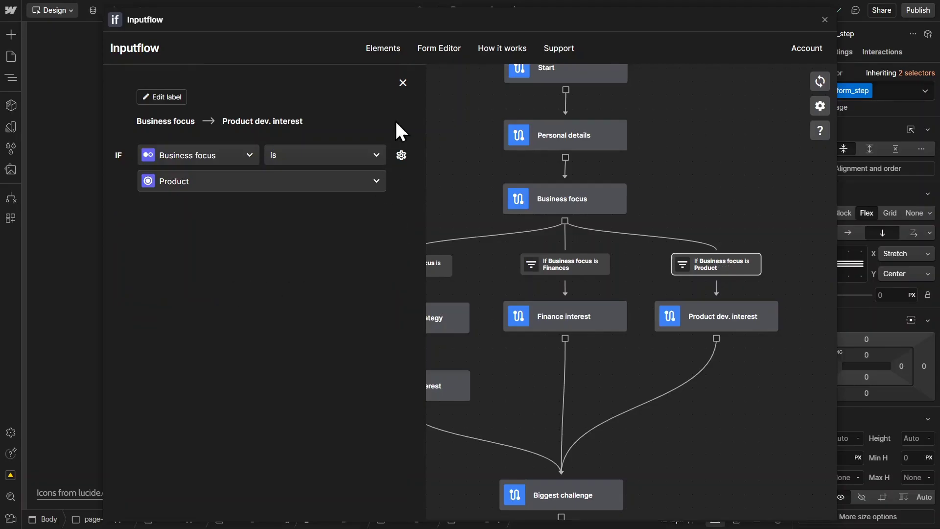
{"action": "left_click", "coordinate": [403, 82]}
Zoom and pan over the whole flow graph, then exit the full-screen Form Editor
{"action": "scroll", "coordinate": [353, 195], "scroll_direction": "down", "scroll_amount": 3}
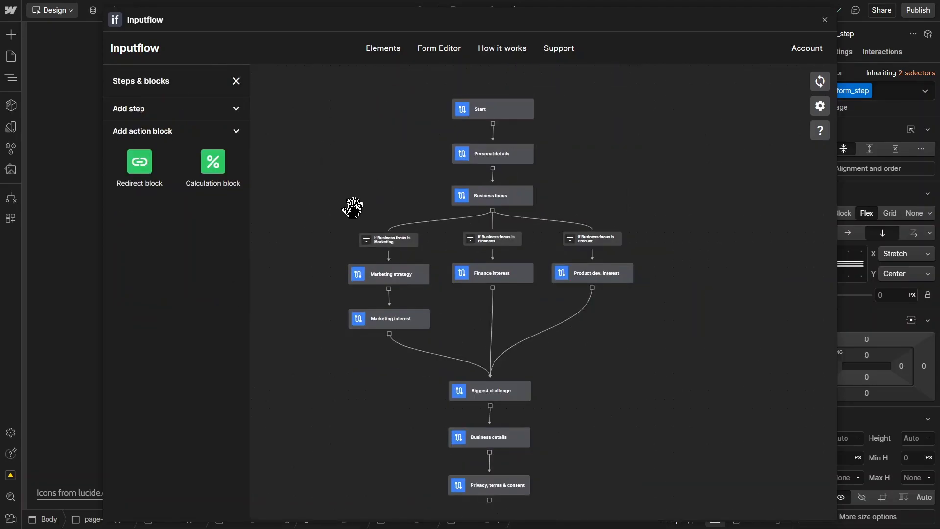
{"action": "scroll", "coordinate": [352, 208], "scroll_direction": "up", "scroll_amount": 2}
{"action": "left_click_drag", "start_coordinate": [361, 196], "coordinate": [362, 220]}
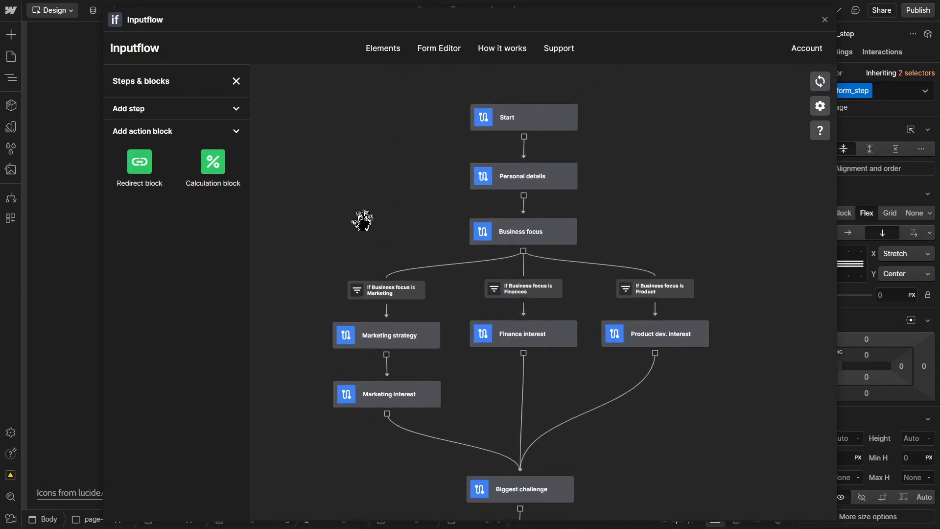
{"action": "scroll", "coordinate": [489, 307], "scroll_direction": "down", "scroll_amount": 3}
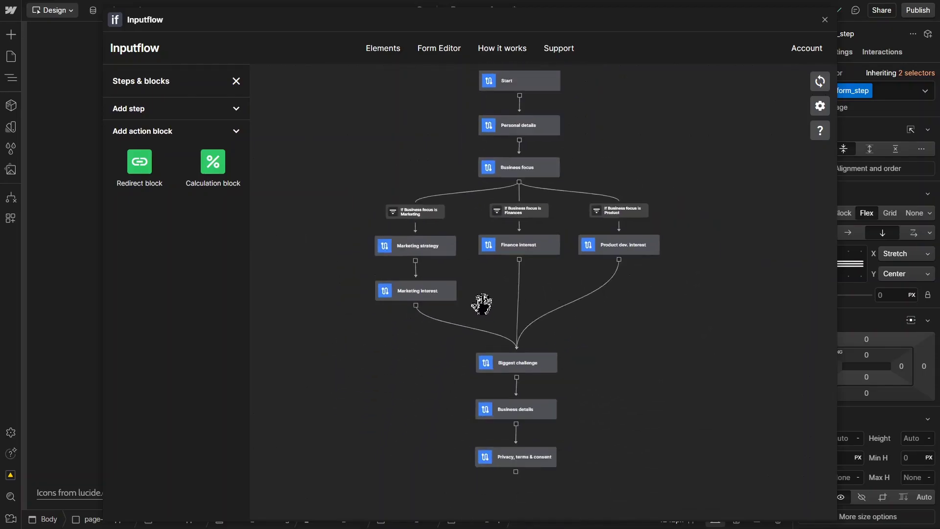
{"action": "left_click_drag", "start_coordinate": [482, 303], "coordinate": [478, 321]}
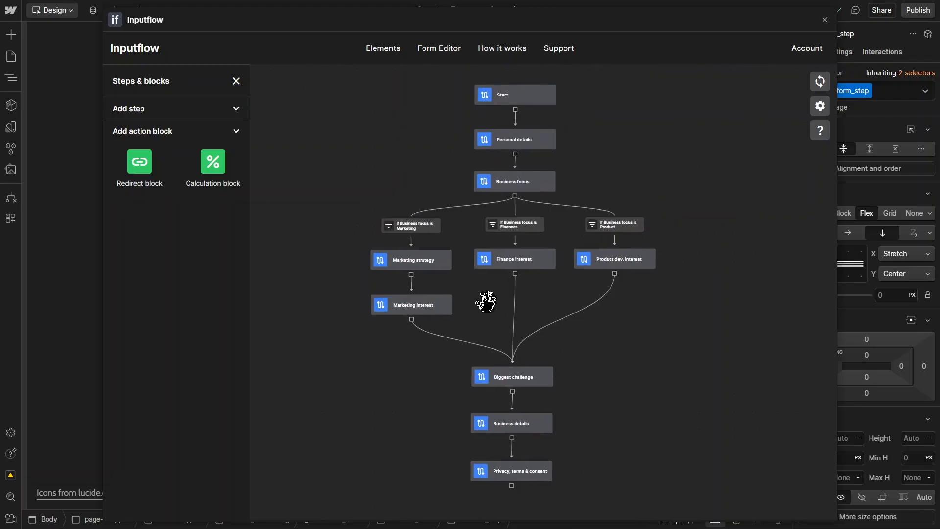
{"action": "key", "text": "Escape"}
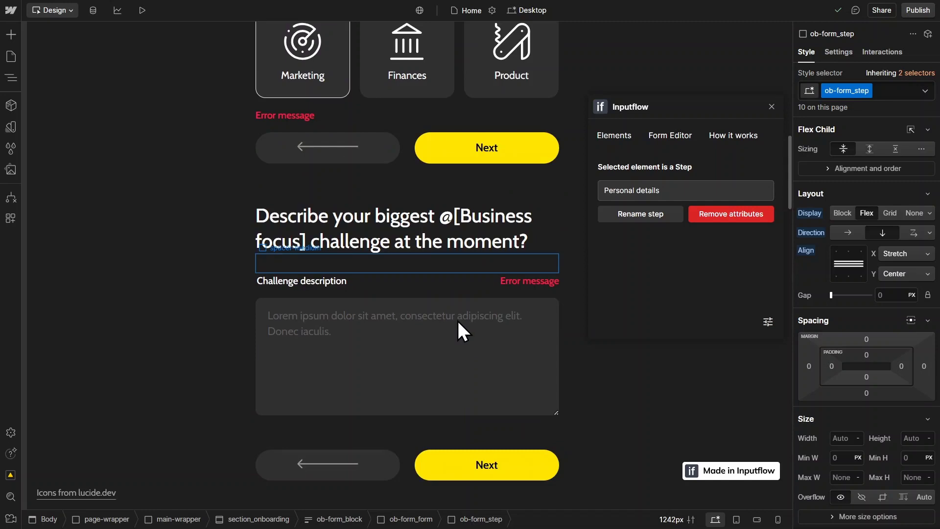
Select the challenge description text area and question heading, then exit browser full-screen with F11
{"action": "left_click", "coordinate": [463, 360]}
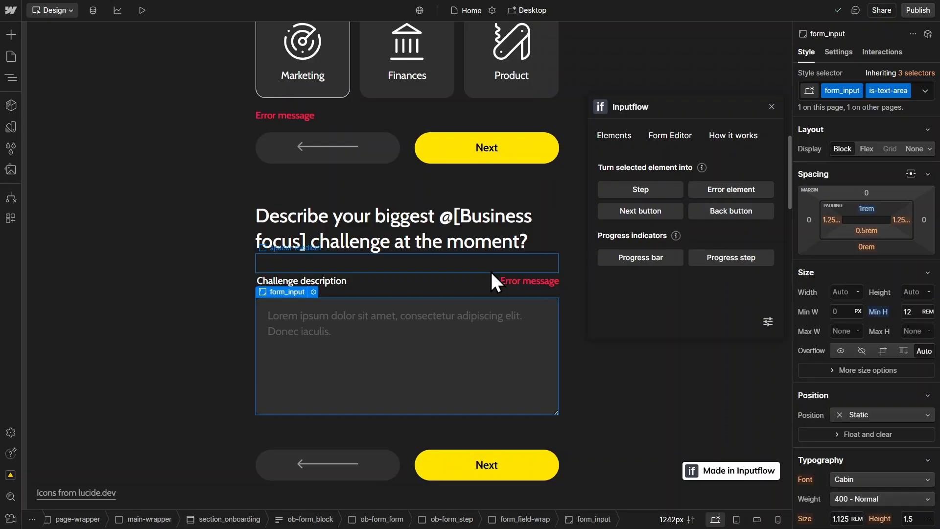
{"action": "key", "text": "F11"}
{"action": "left_click", "coordinate": [490, 273]}
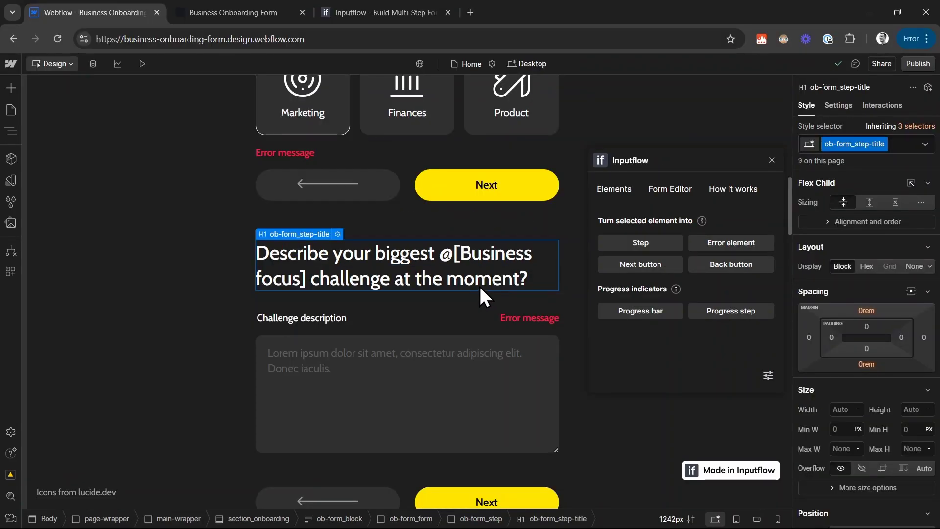
Switch to the 'Inputflow - Build Multi-Step Form' browser tab showing inputflow.com
{"action": "left_click", "coordinate": [367, 14]}
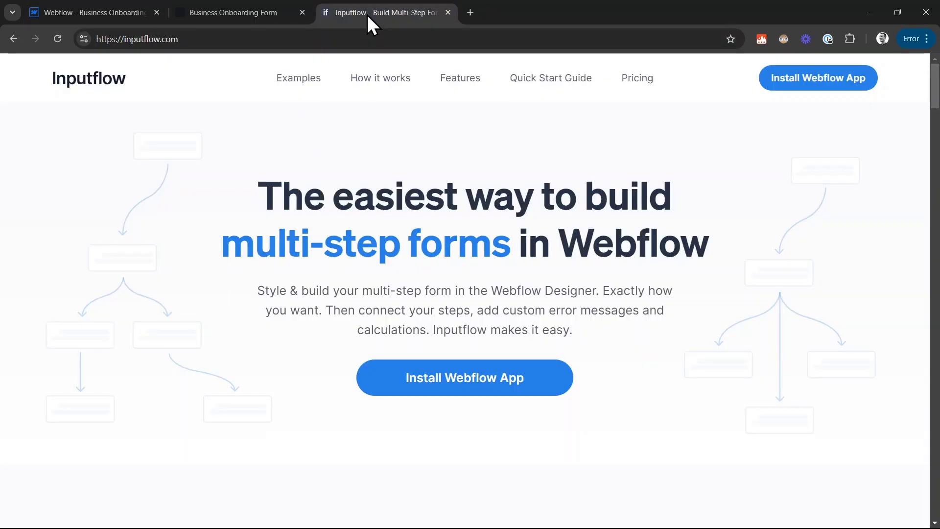